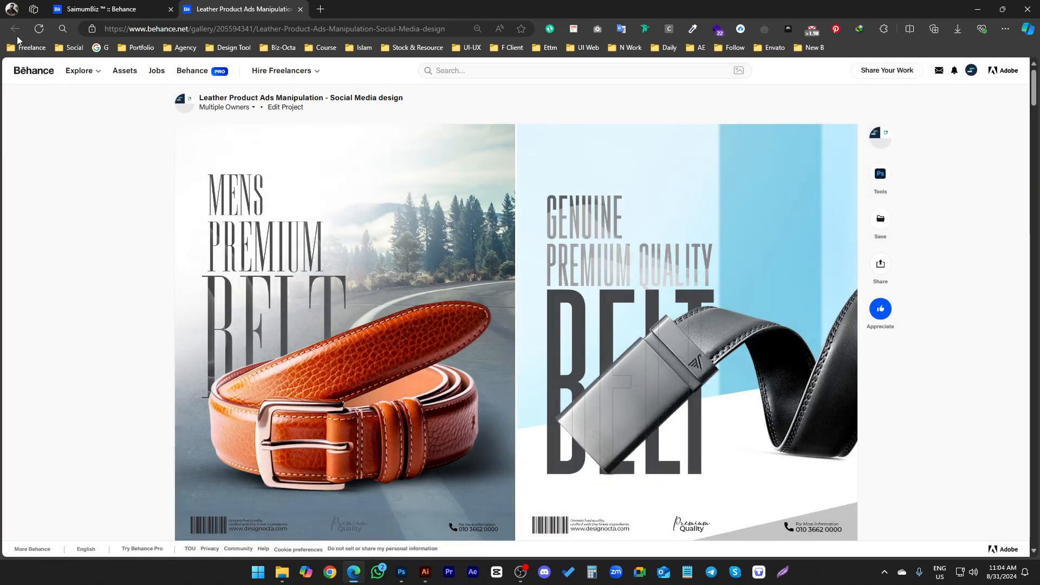
- Close the open project page and reopen "Leather Product Ads Manipulation - Social Media design" from the SaimumBiz profile in a new tab
left_click(106, 10)
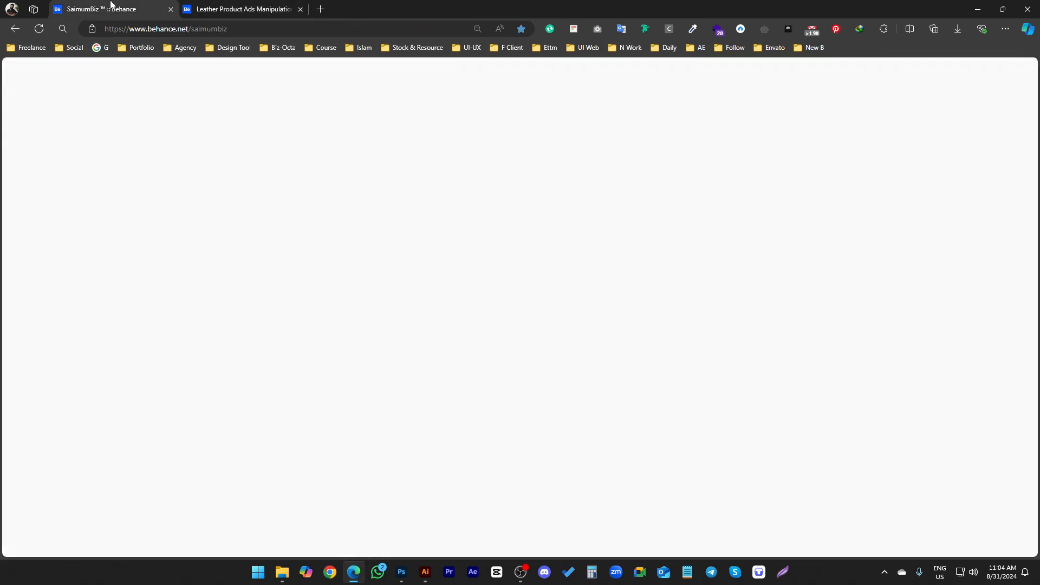
left_click(301, 10)
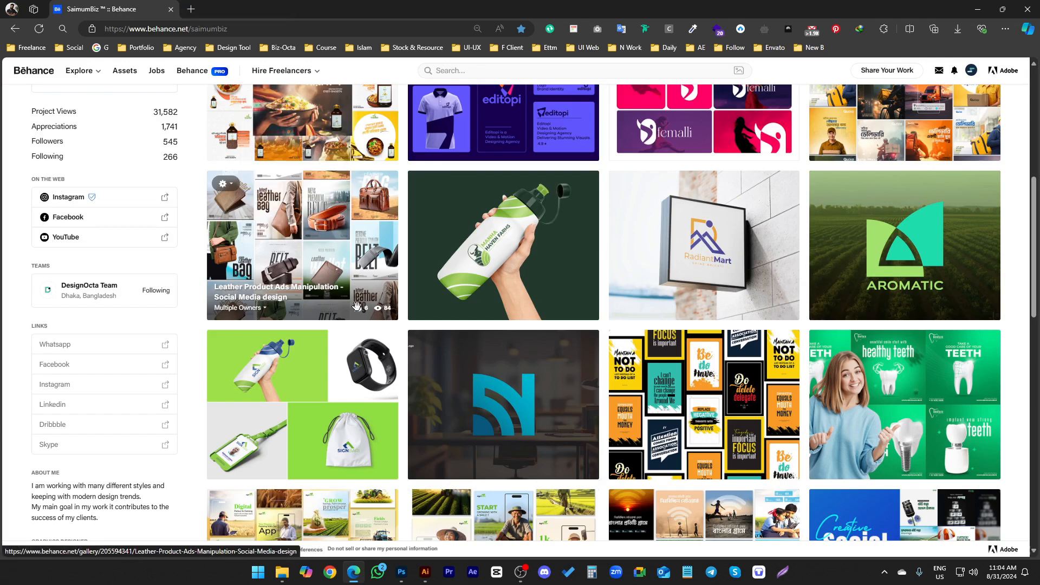
right_click(309, 204)
left_click(339, 213)
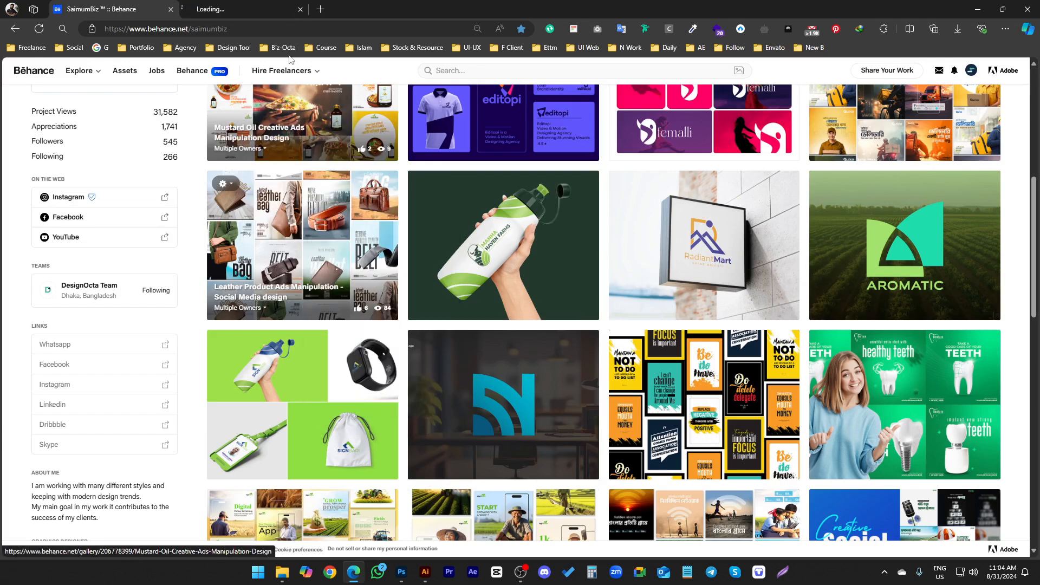
left_click(241, 9)
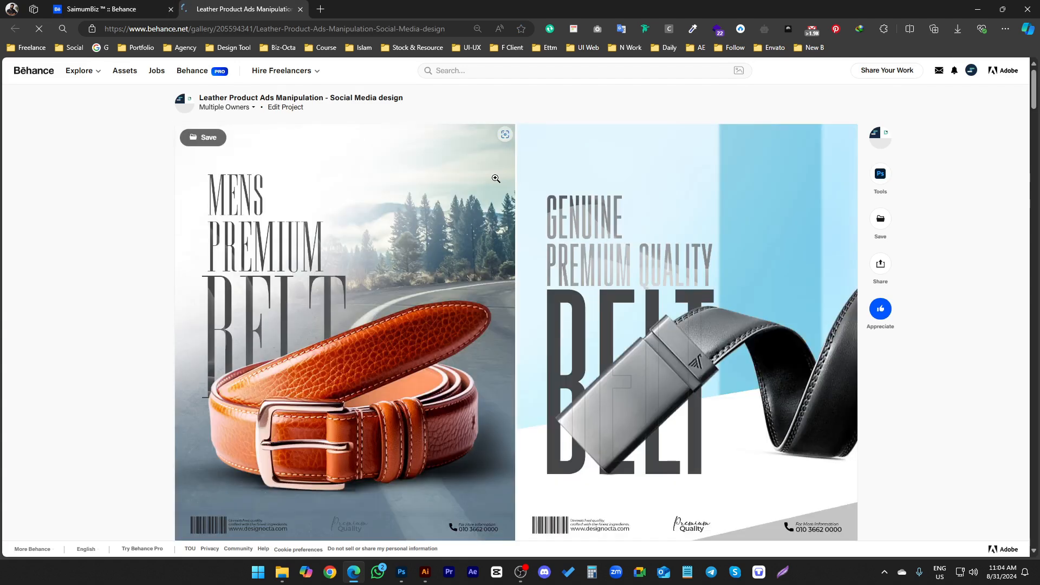
- Look through all the leather belt, wallet and bag ad designs in the project, and return to the profile page
scroll(510, 192, "down", 4)
scroll(510, 192, "up", 4)
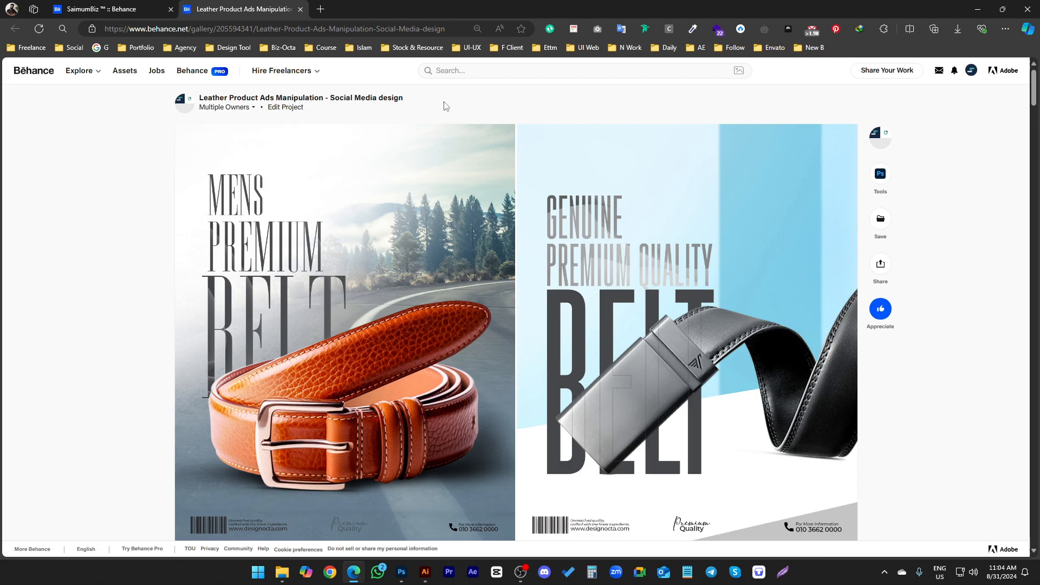
scroll(383, 275, "down", 2)
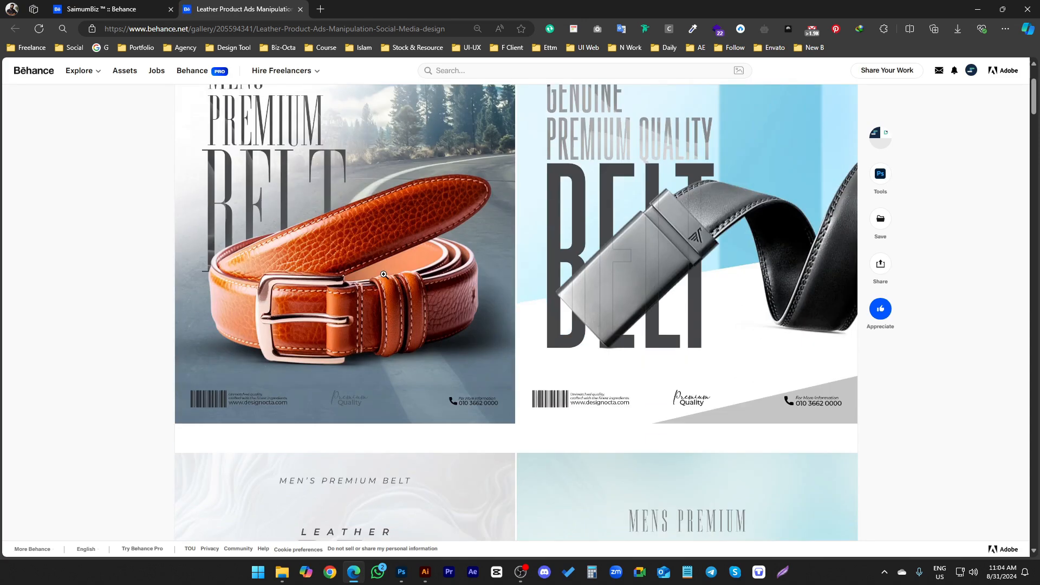
scroll(385, 270, "down", 6)
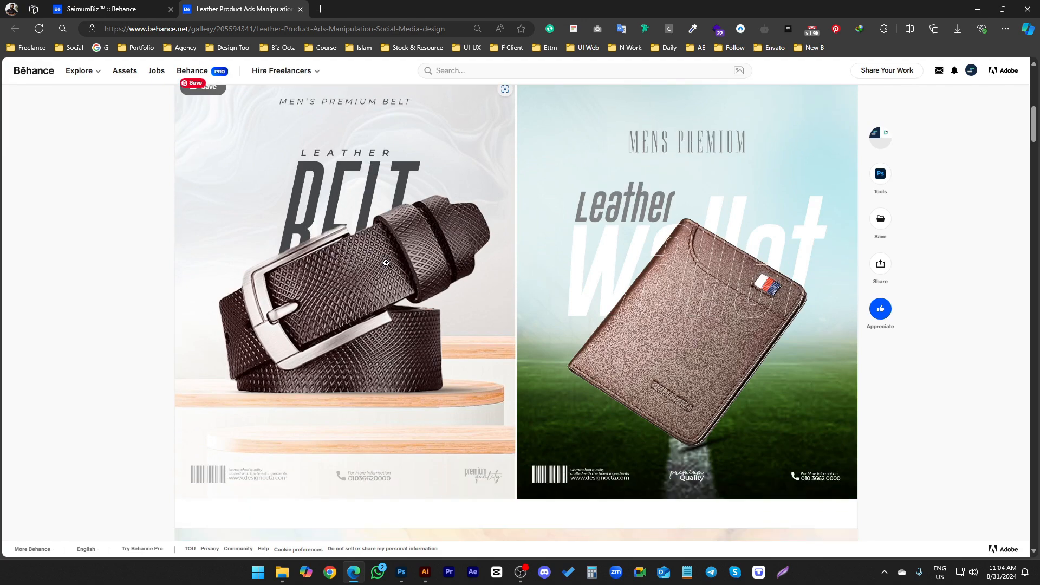
scroll(387, 263, "down", 7)
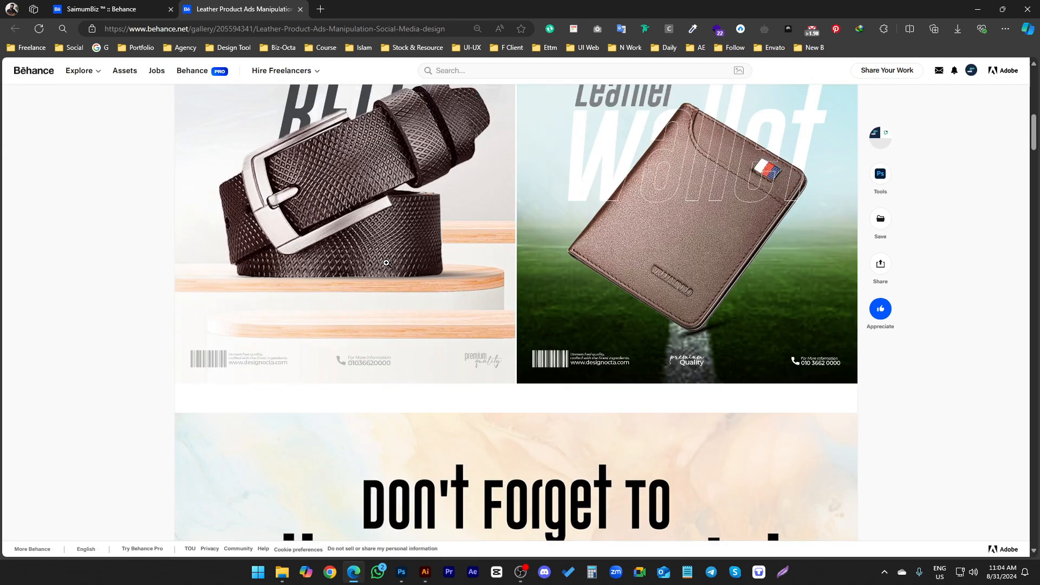
scroll(386, 263, "down", 5)
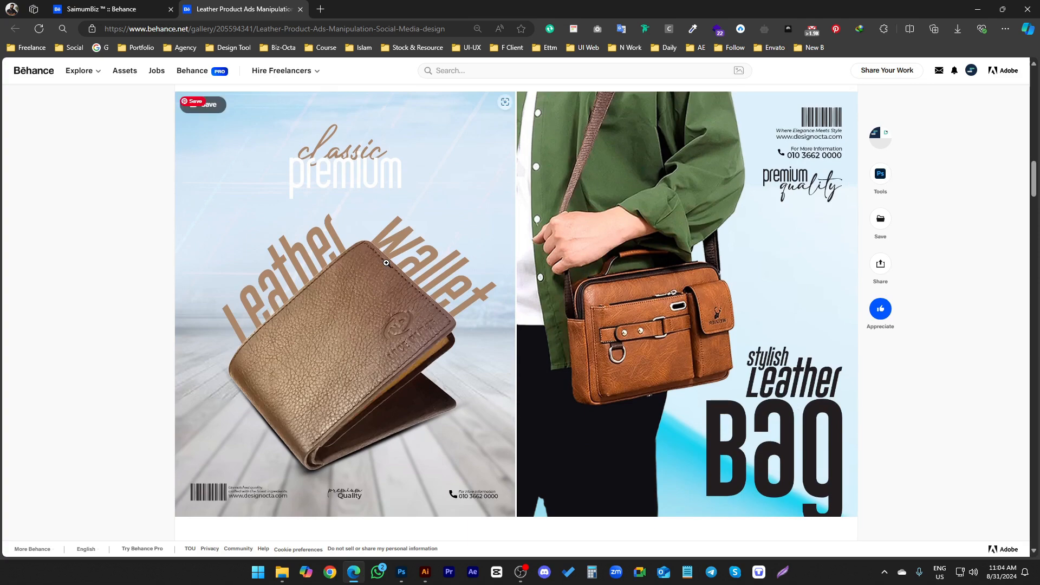
scroll(386, 263, "down", 6)
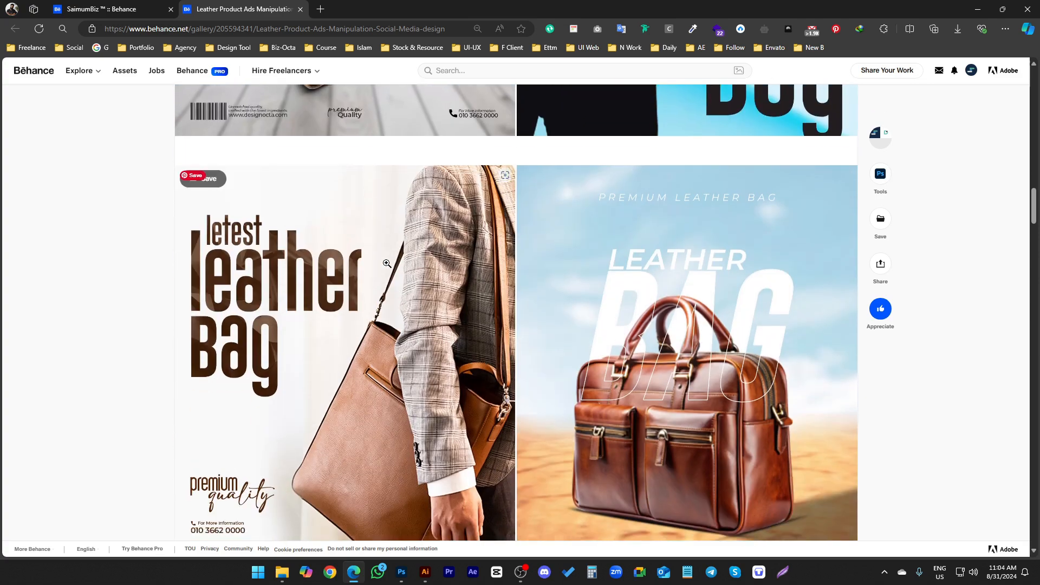
scroll(386, 263, "down", 12)
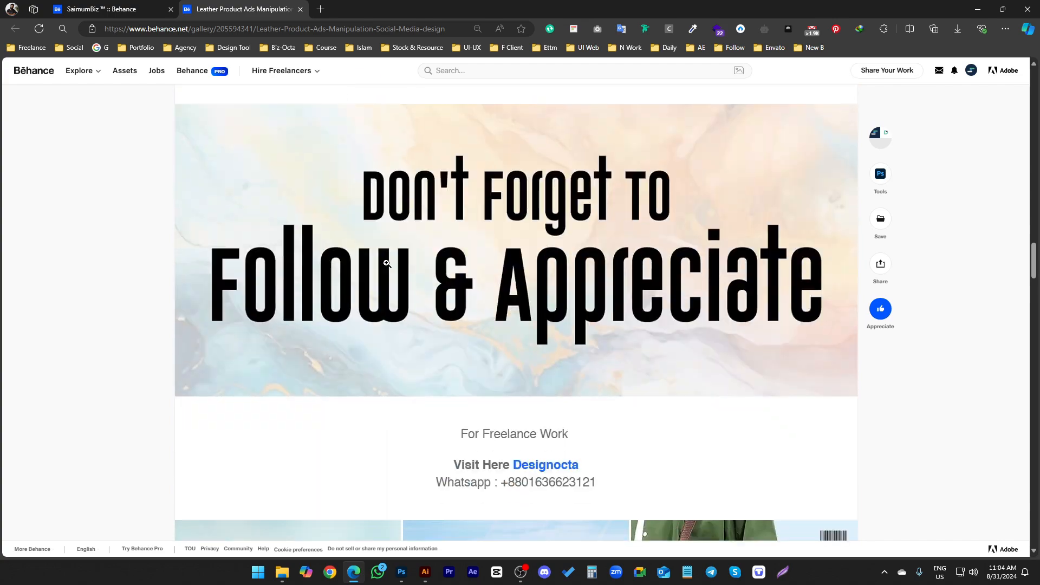
scroll(386, 264, "down", 6)
scroll(387, 264, "up", 20)
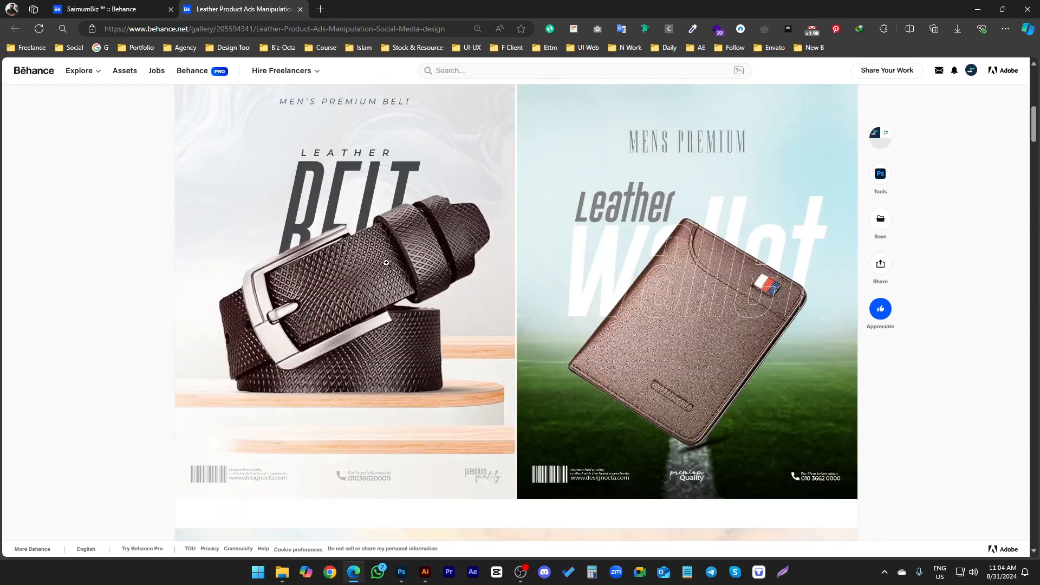
scroll(386, 264, "up", 8)
left_click(972, 70)
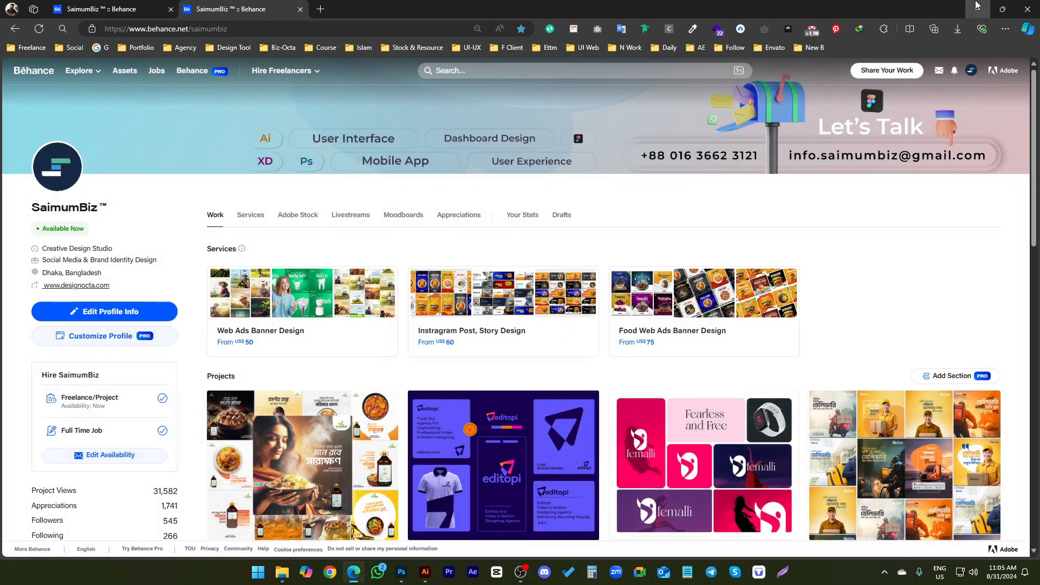
- From the Leather folder on the desktop, preview 01 copy.jpg and open 01.psd in Photoshop
left_click(977, 6)
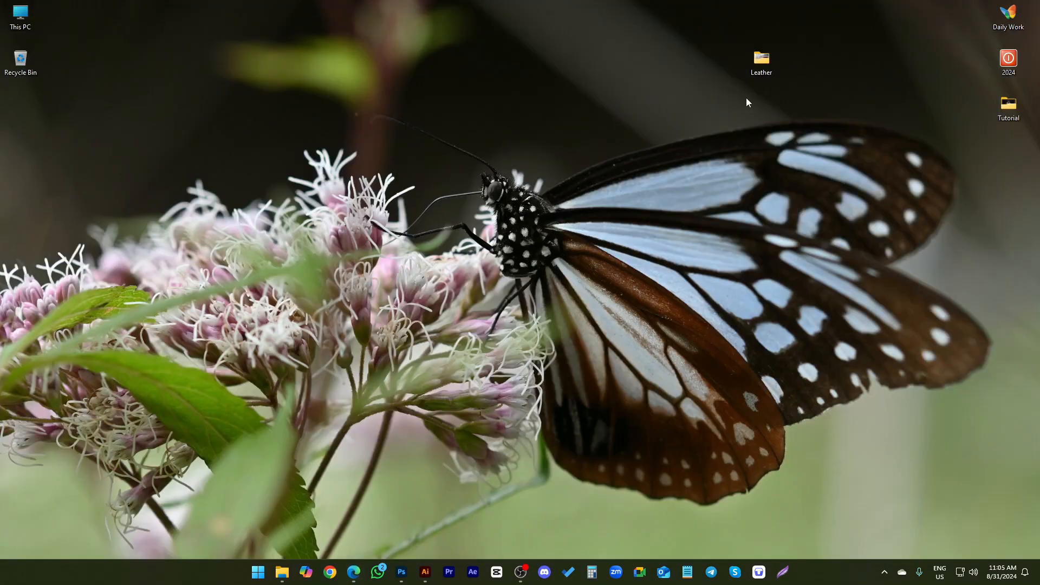
double_click(762, 61)
left_click_drag(575, 46, 564, 11)
left_click(499, 125)
double_click(421, 132)
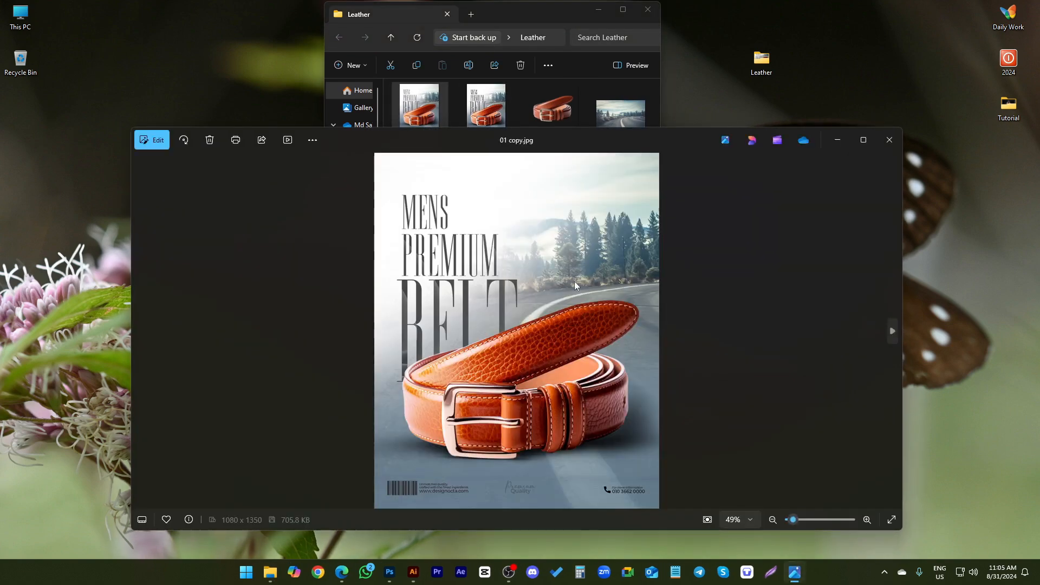
left_click(886, 135)
left_click(495, 113)
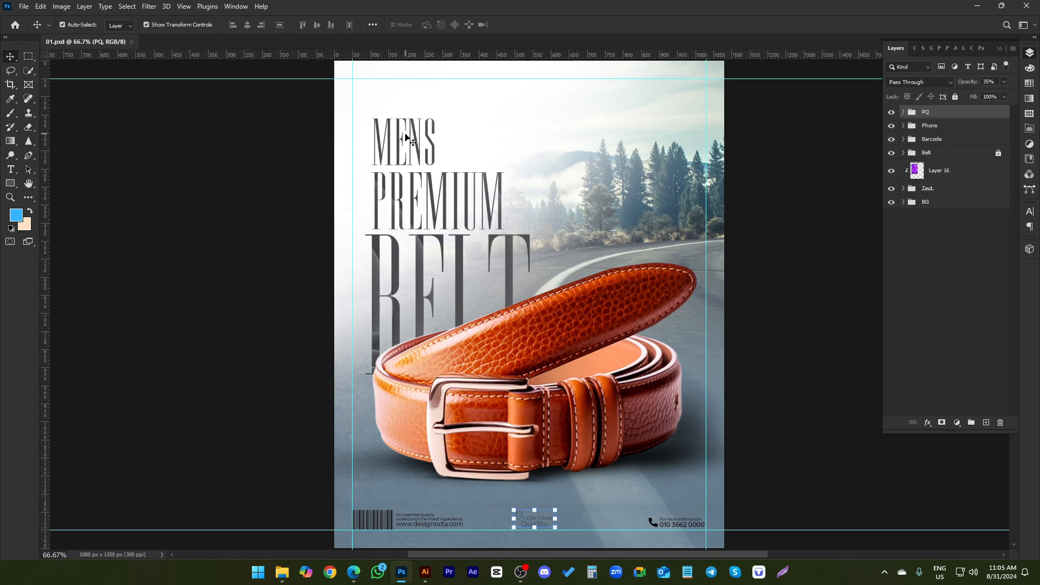
- Examine the headline's clipped Layer 16 and the text layers inside the Text group
left_click(407, 123)
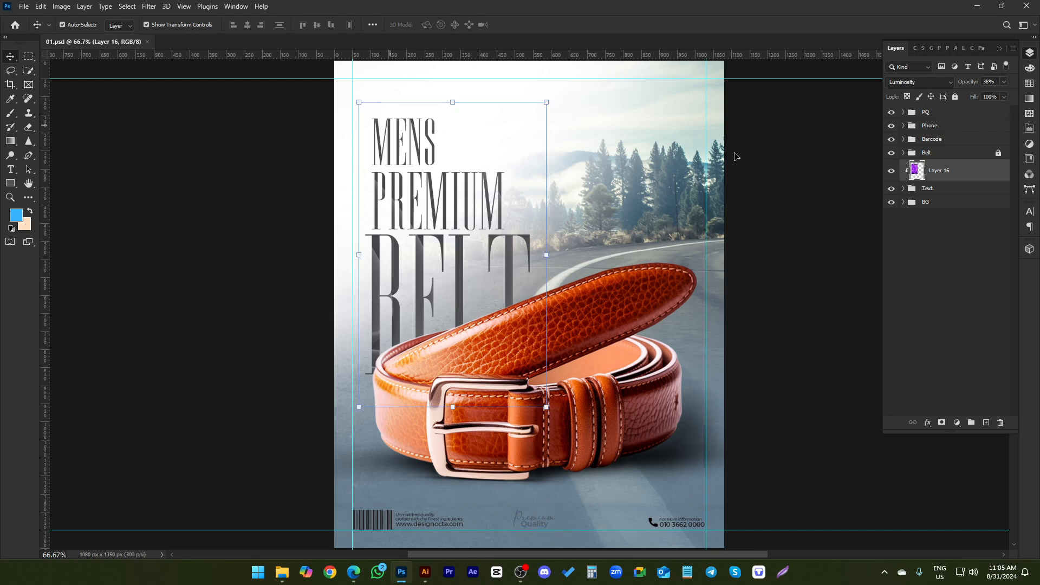
left_click(903, 189)
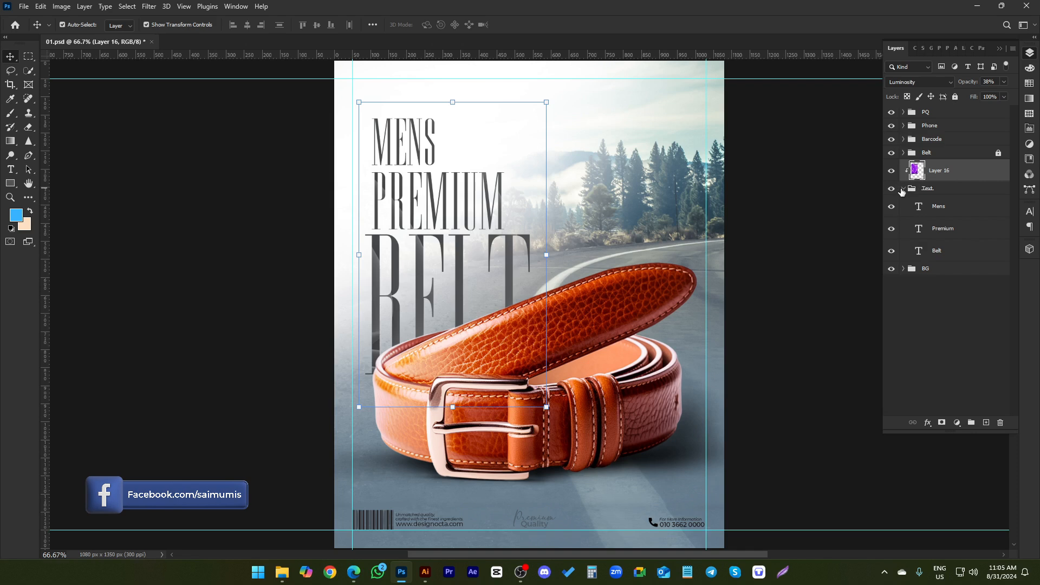
left_click(903, 192)
left_click(904, 188)
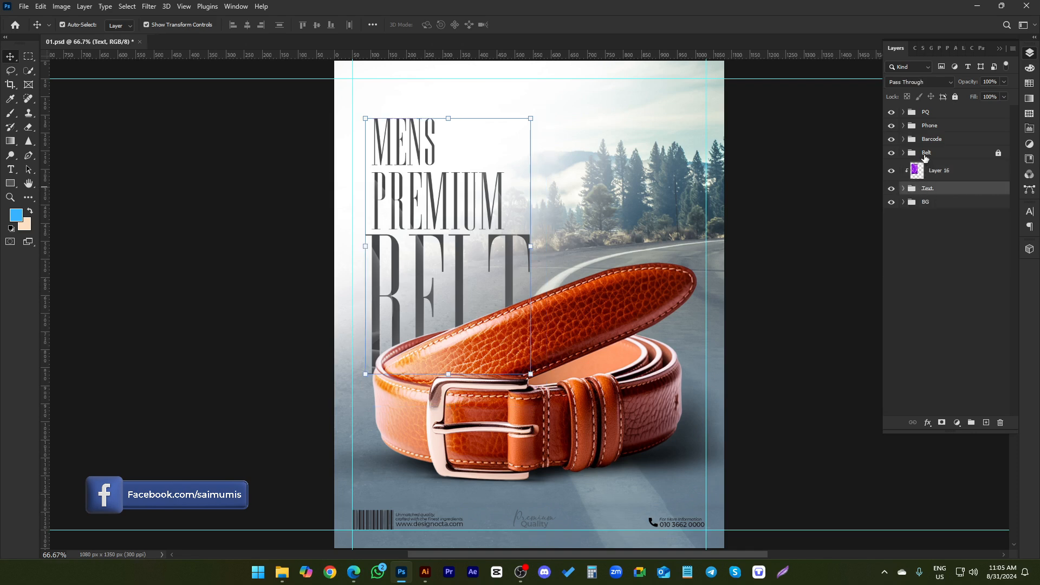
- Compare the poster with and without the Belt group, and locate the Barcode group on the canvas
left_click(926, 154)
left_click(892, 154)
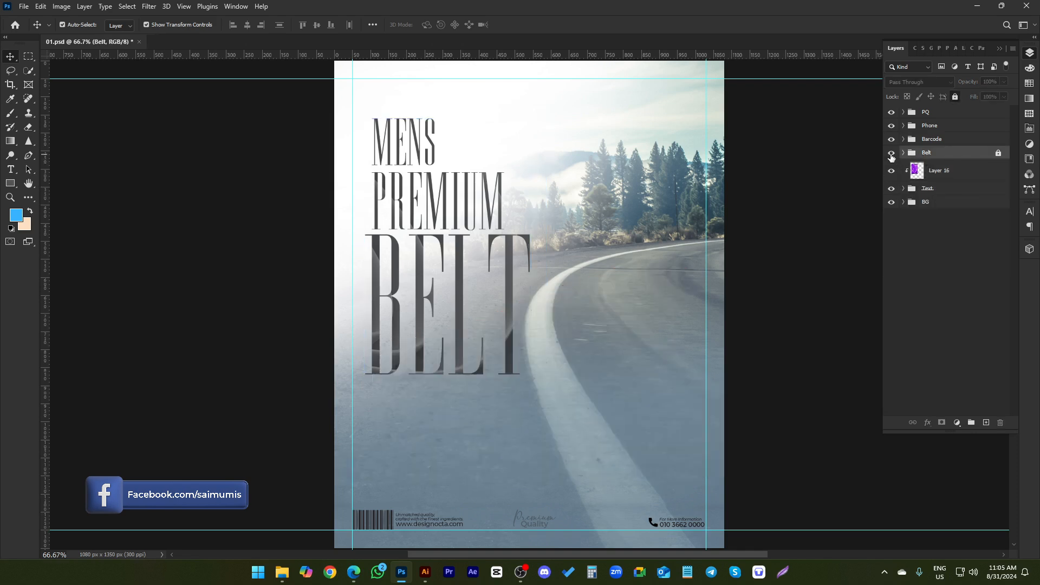
left_click(891, 154)
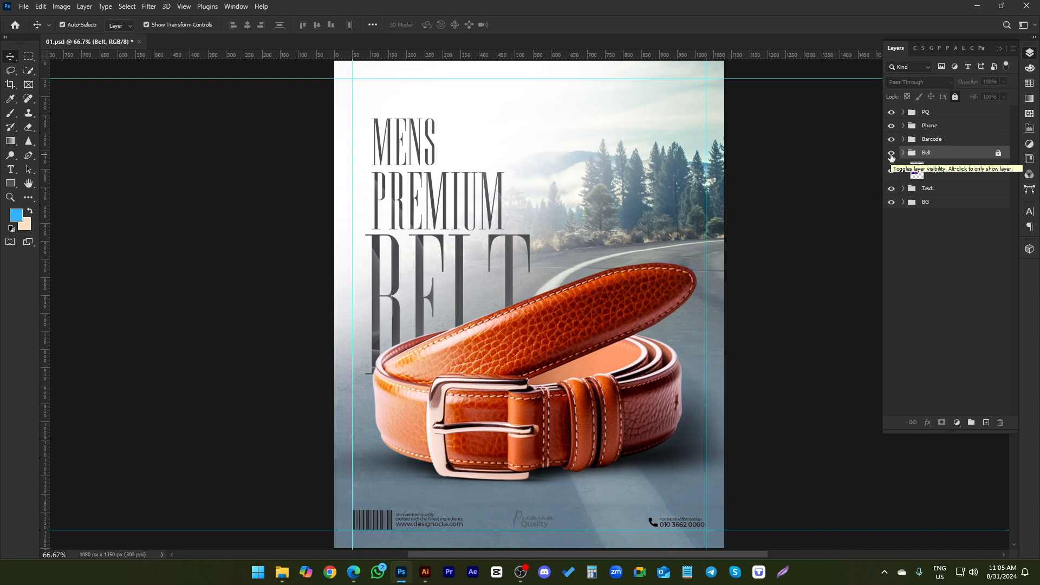
left_click(928, 141)
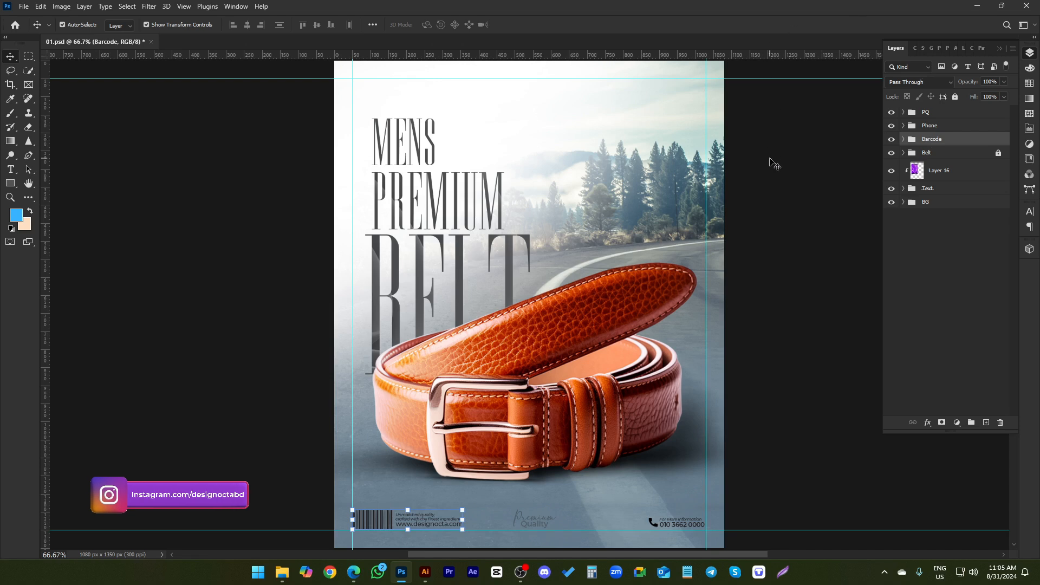
left_click(781, 163)
- Hide every layer and group above the BG group, and expand BG to show its layers
left_click_drag(891, 112, 891, 190)
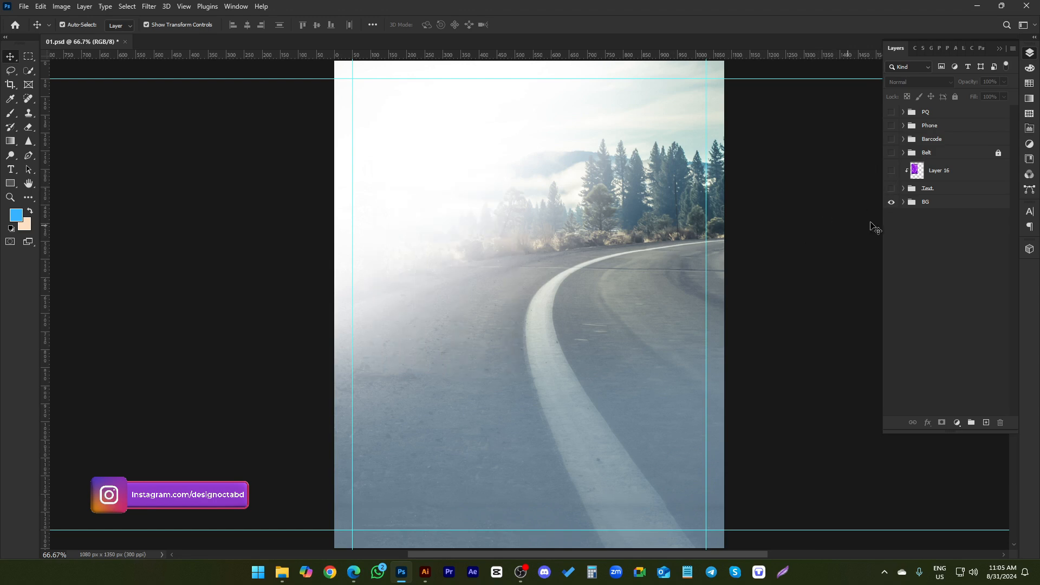
left_click(904, 202)
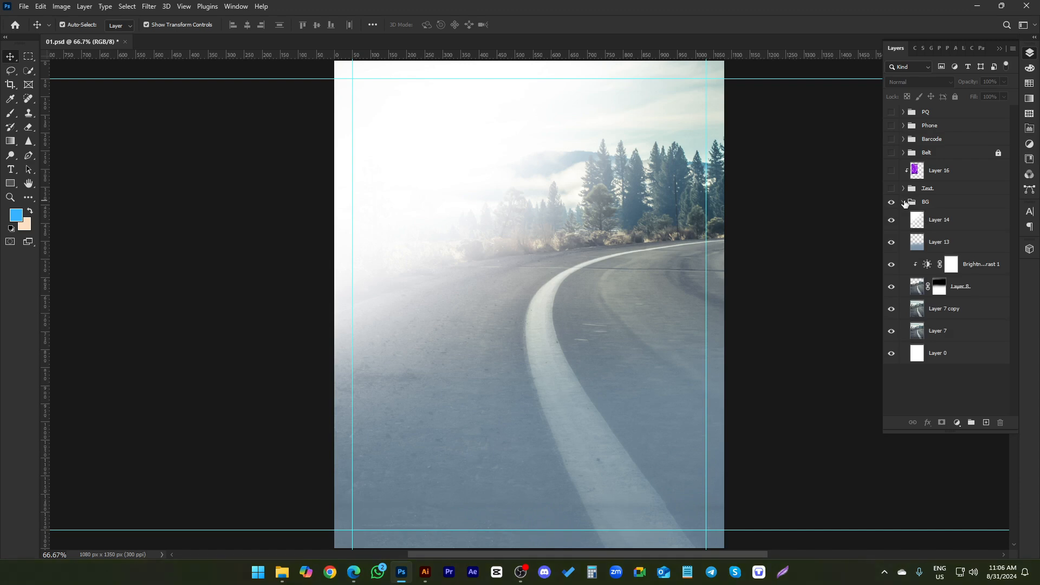
- Compare the background with and without the white glow of Layer 14, leaving that layer hidden
left_click(891, 220)
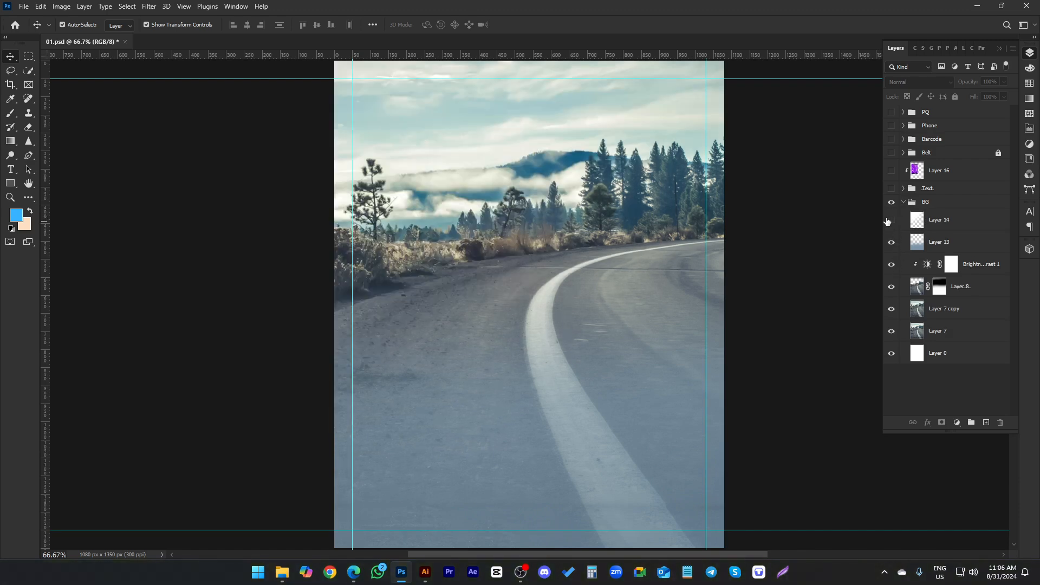
left_click(892, 220)
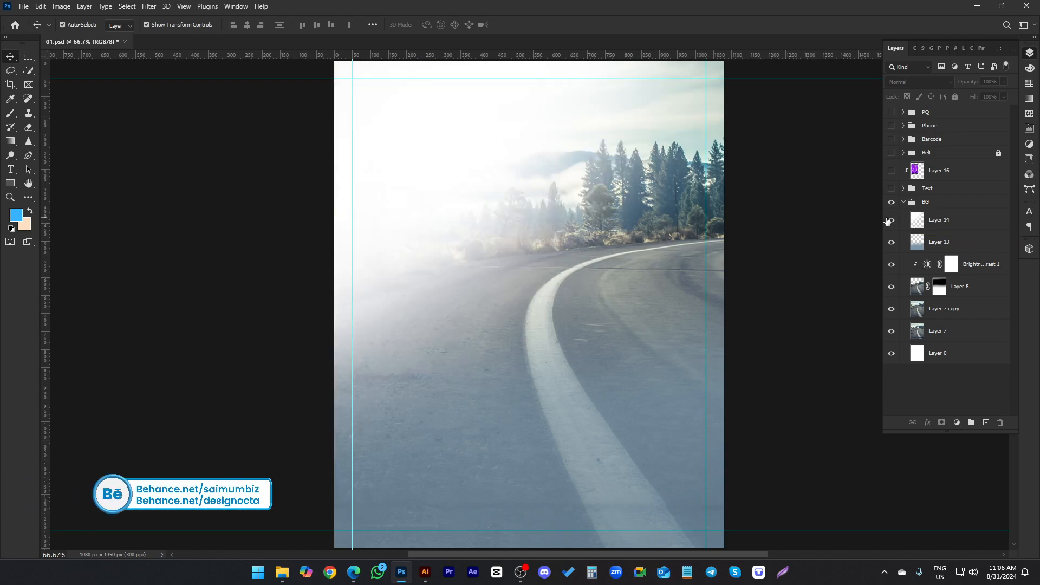
left_click(892, 220)
left_click(892, 220)
left_click(892, 220)
- Hide the remaining BG layers above Layer 7, leaving only Layer 7 and Layer 0 visible
left_click_drag(892, 245, 888, 303)
left_click(892, 331)
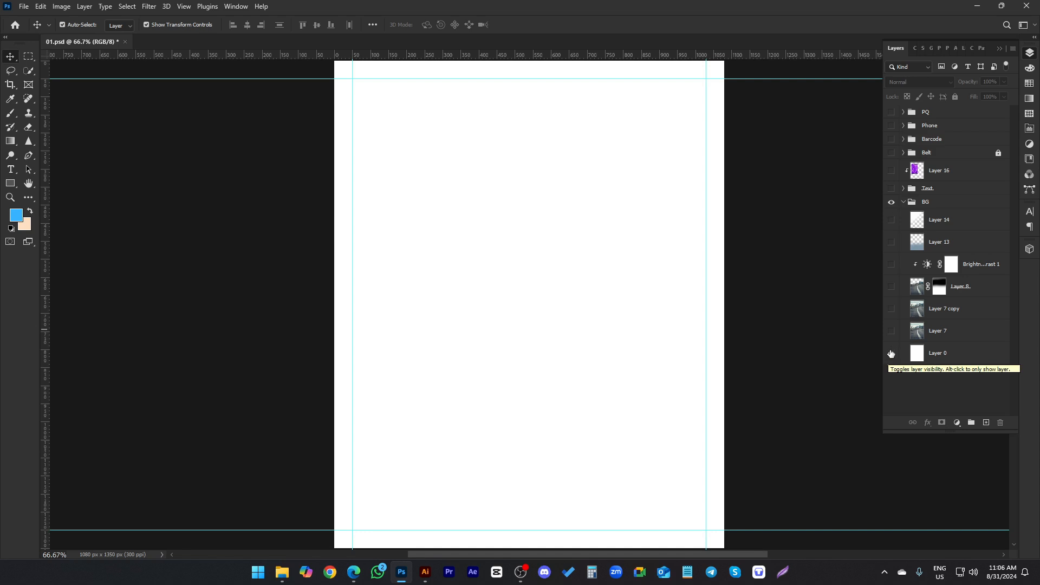
left_click(891, 332)
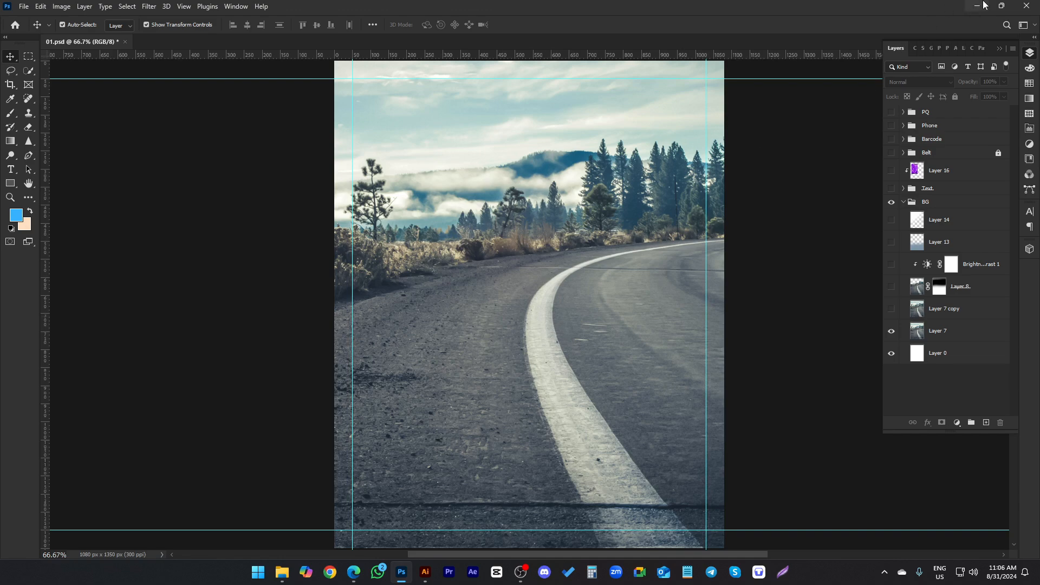
- View the original Pexels road photo from the Leather folder at full window size, and close it
left_click(977, 6)
left_click(610, 131)
double_click(609, 131)
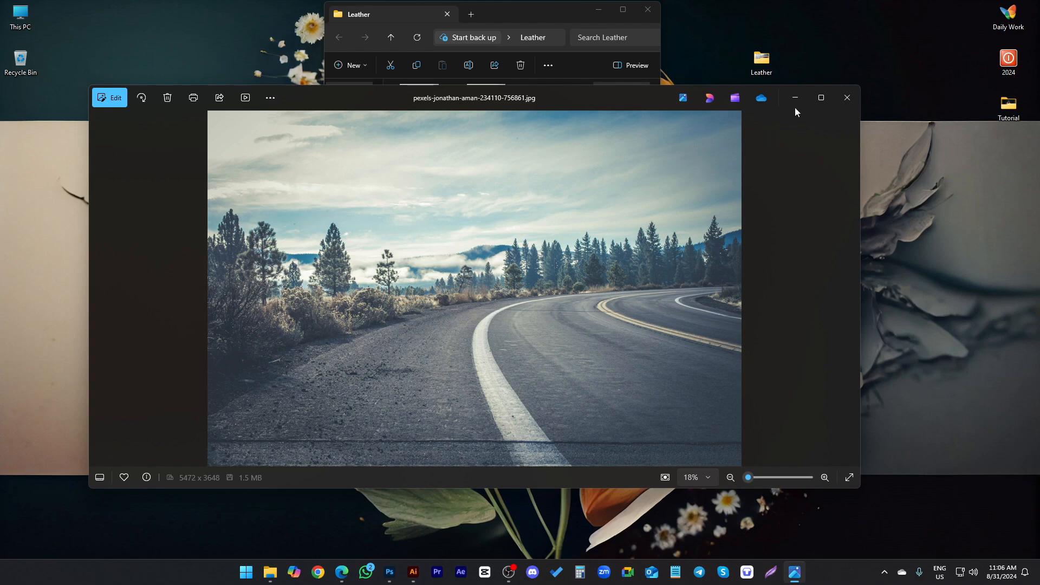
left_click(820, 99)
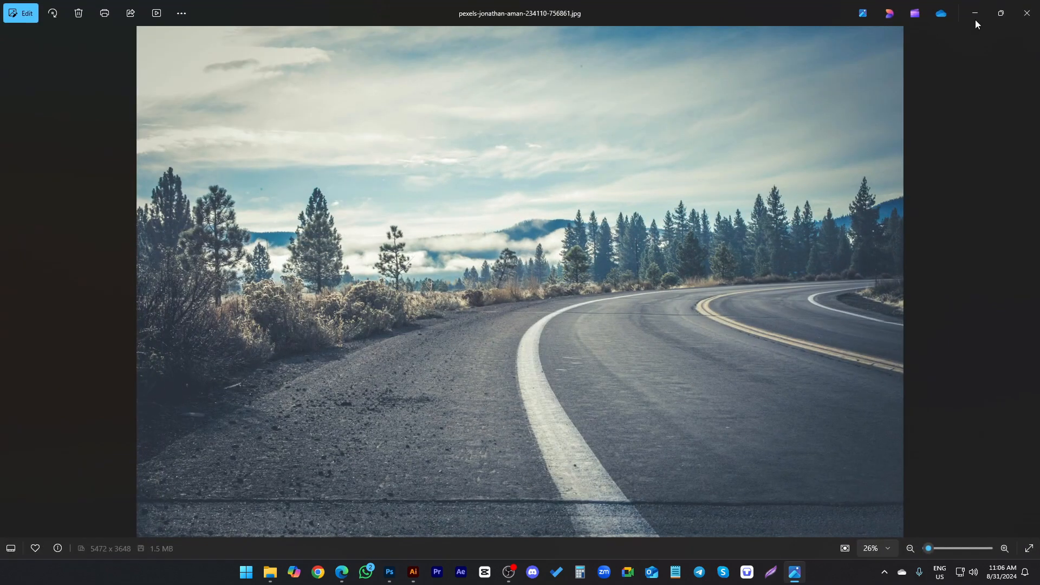
left_click(1027, 13)
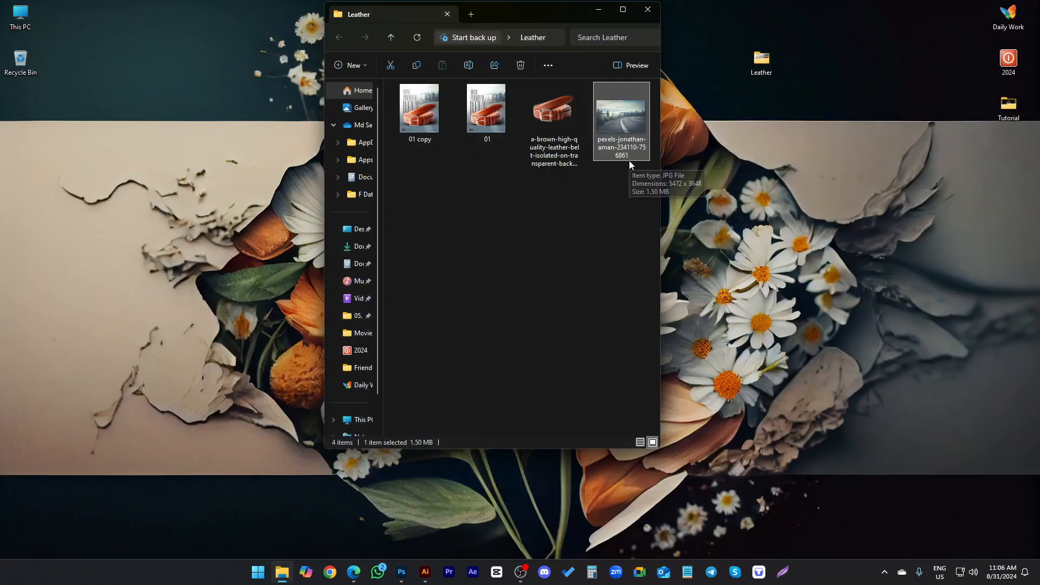
- Return to Photoshop and compare the road with and without Layer 7 copy, leaving that layer visible
left_click(402, 572)
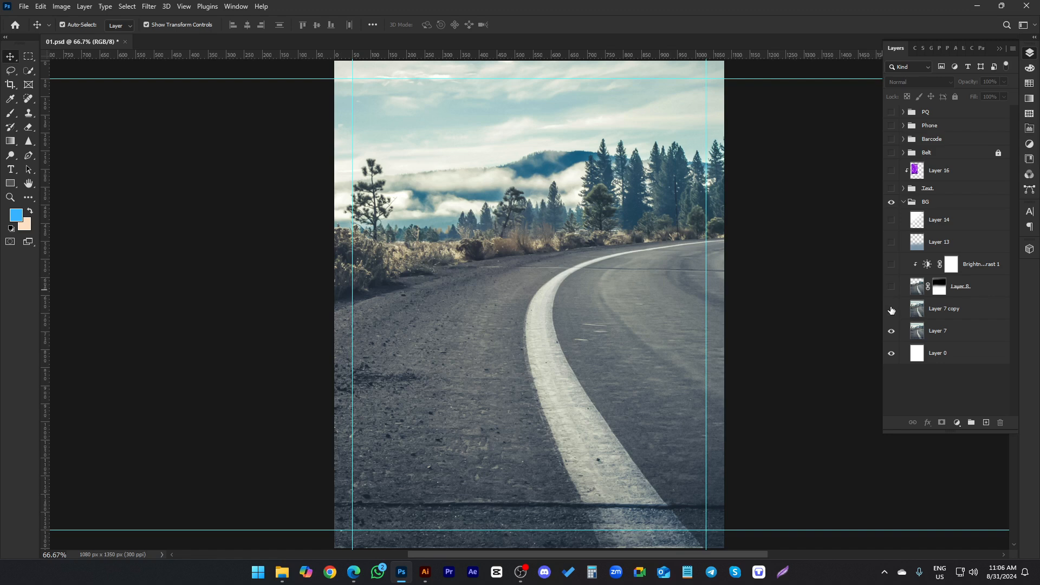
left_click(891, 310)
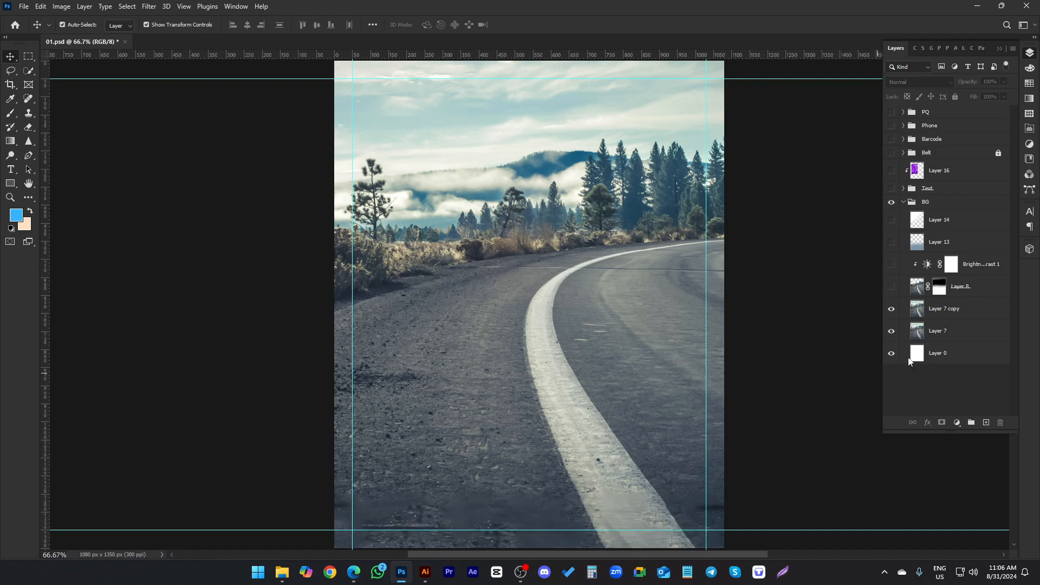
left_click(891, 309)
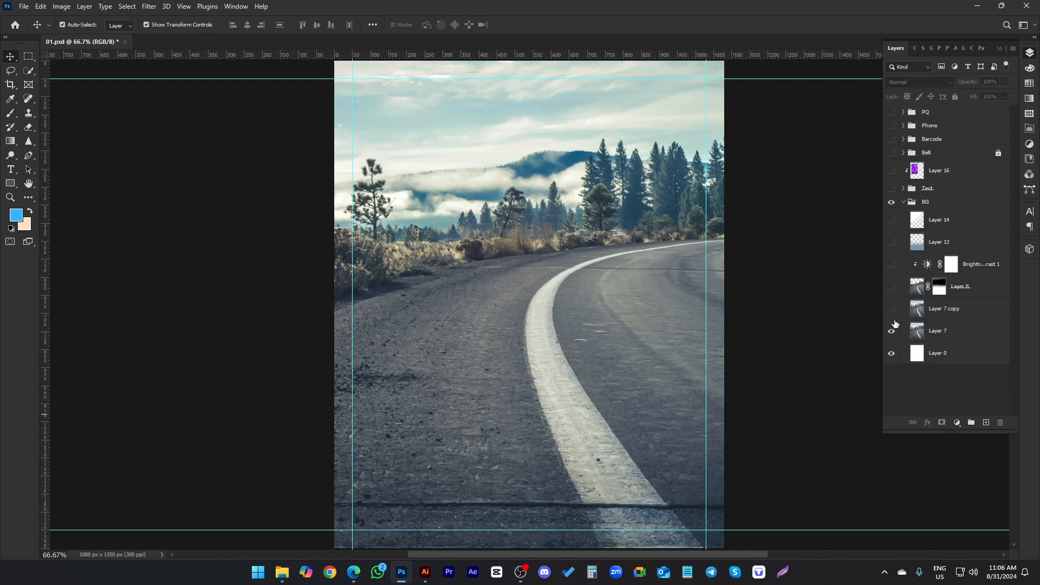
left_click(891, 309)
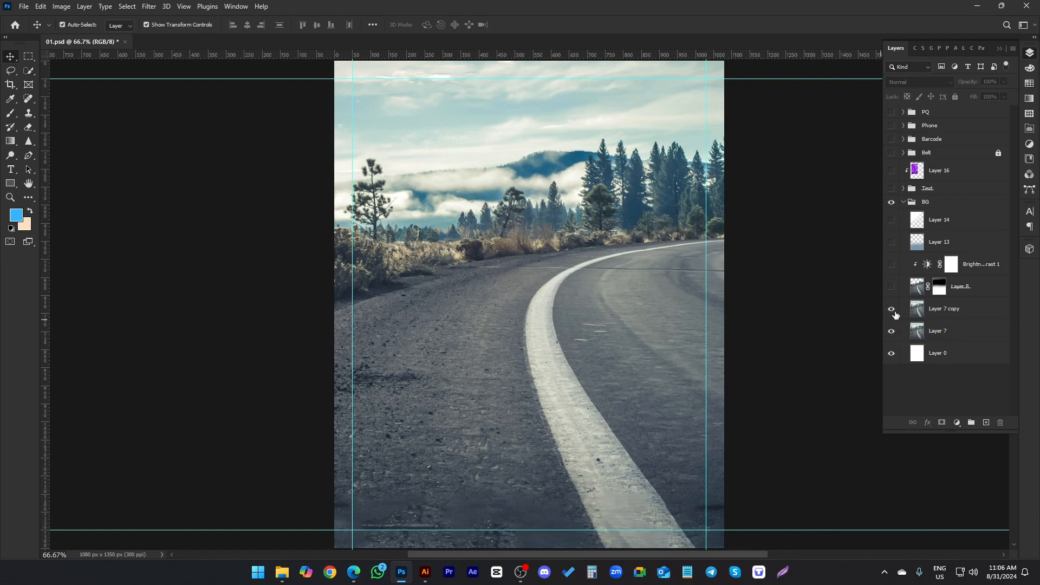
- Hide Layer 7 copy, marquee the strip of road at the image's lower edge to view the selection commands, and deselect it
left_click(892, 310)
left_click(919, 290)
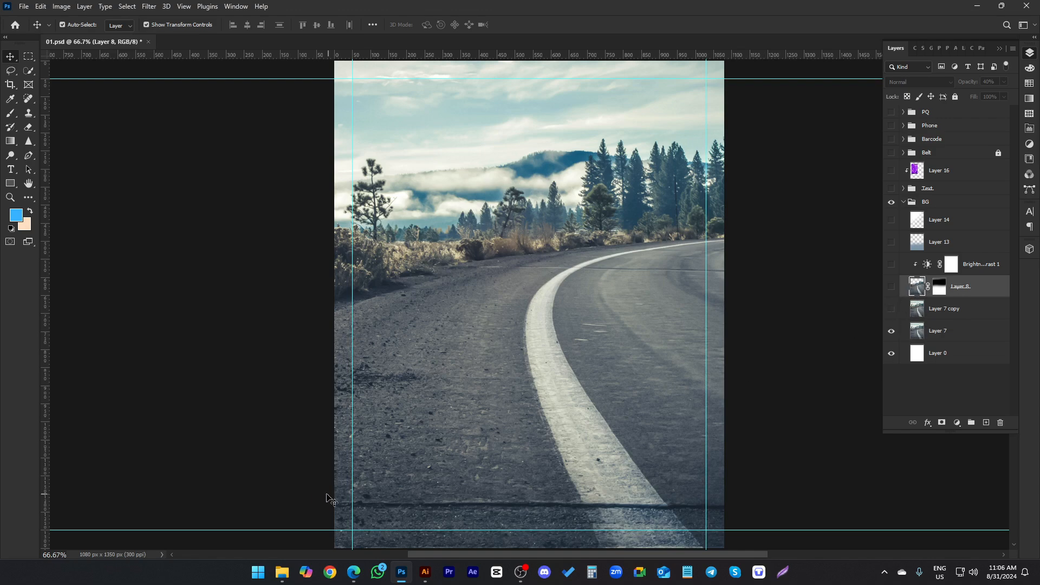
key("m")
left_click_drag(324, 485, 806, 546)
right_click(576, 193)
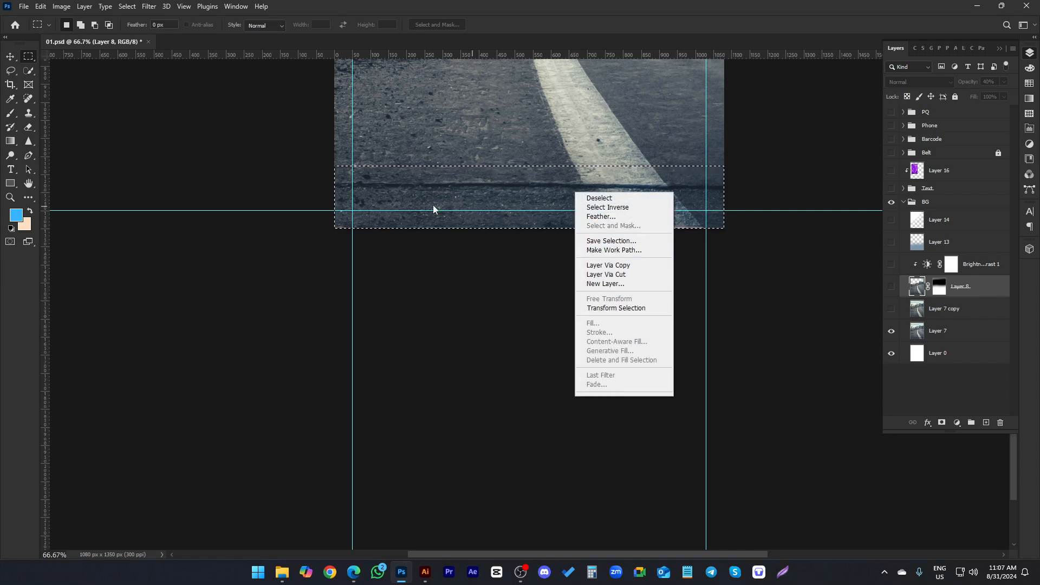
left_click(469, 254)
left_click(471, 249)
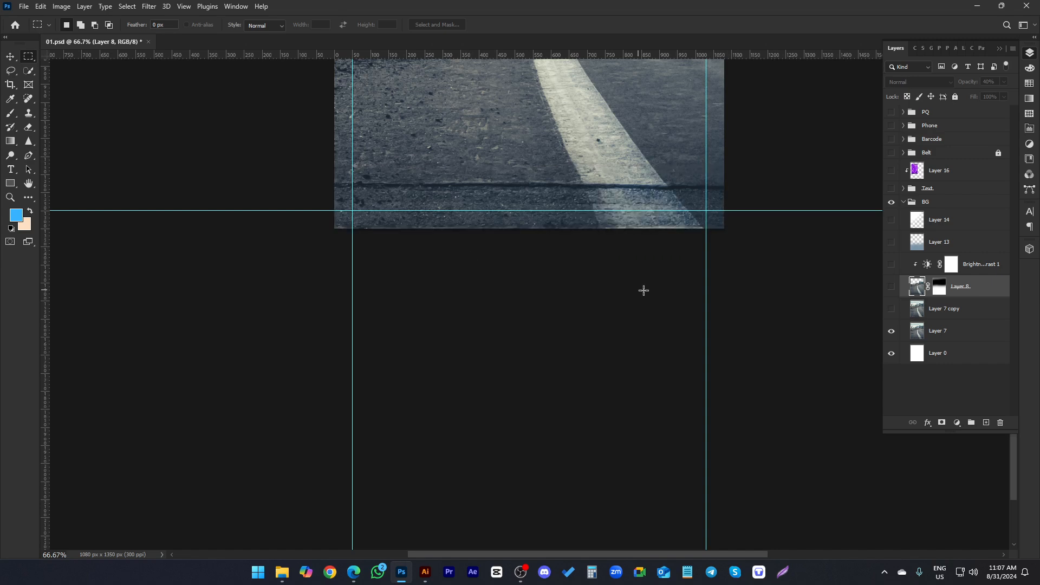
scroll(644, 290, "up", 3)
scroll(644, 291, "up", 6)
left_click(11, 57)
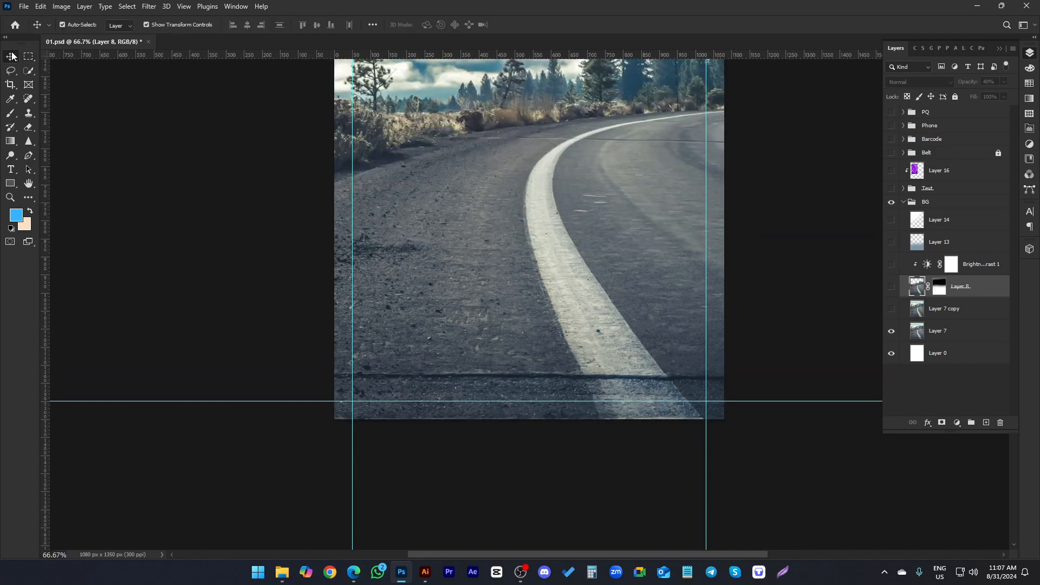
- Show Layer 7 copy, Layer 8 and its clipped Brightness/Contrast adjustment, and select Layer 8's mask
left_click(891, 309)
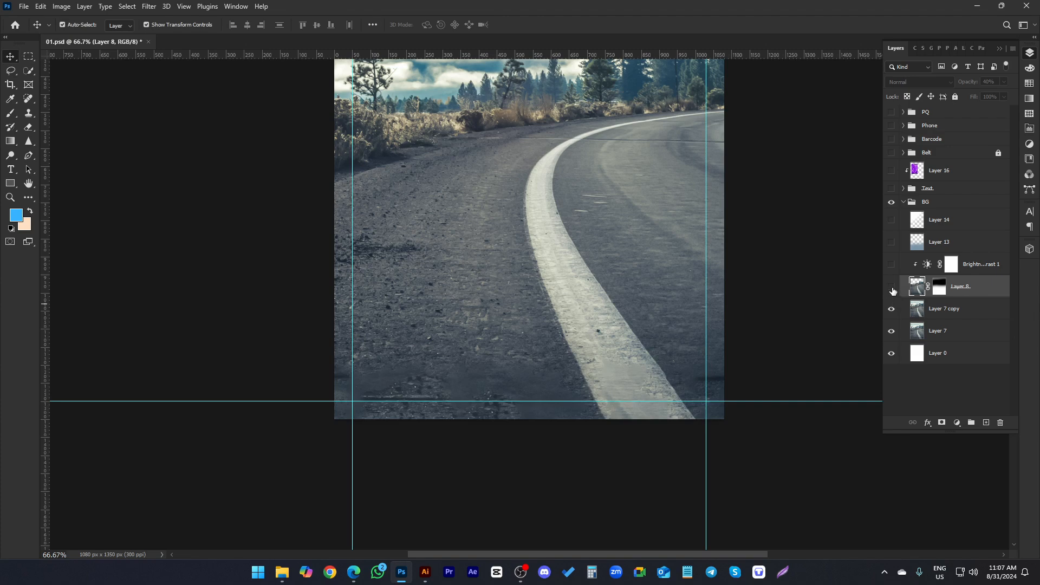
left_click(893, 289)
scroll(543, 429, "up", 5)
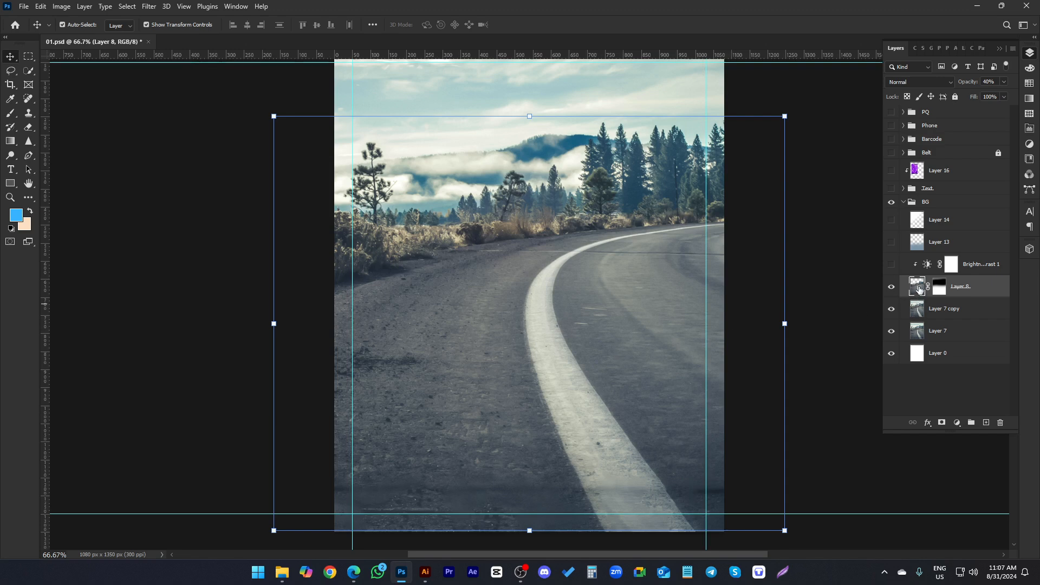
scroll(919, 290, "up", 2)
scroll(920, 290, "up", 1)
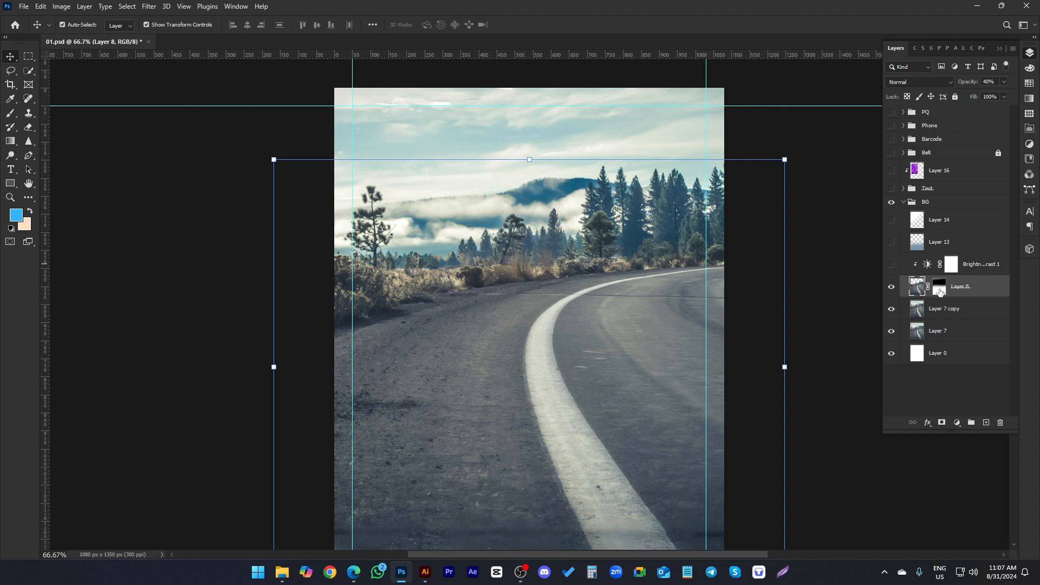
left_click(940, 291)
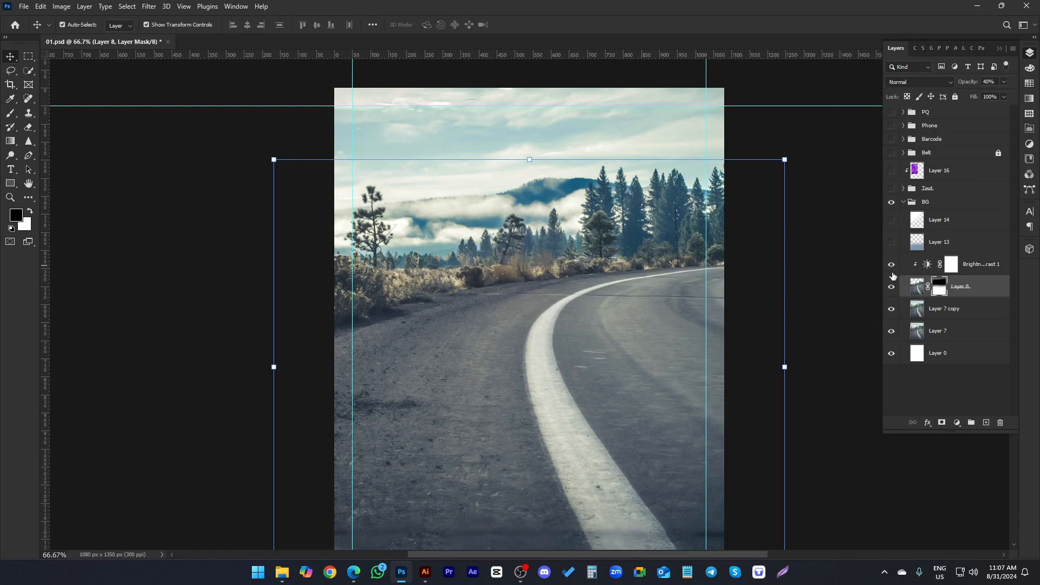
- Show the blue road tint of Layer 13 and make that layer active
left_click(892, 243)
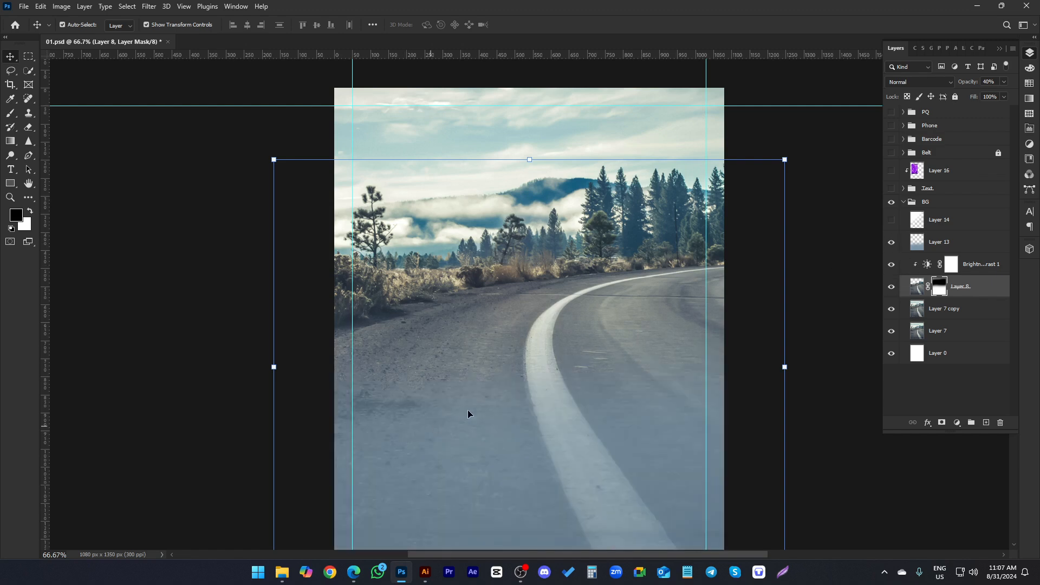
scroll(654, 434, "down", 3)
left_click(819, 298)
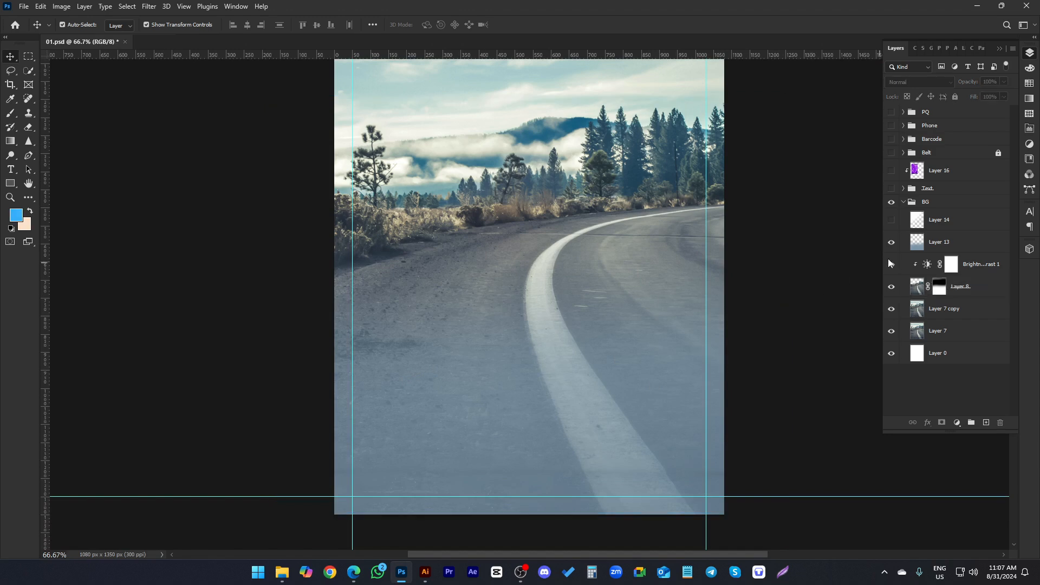
left_click(911, 245)
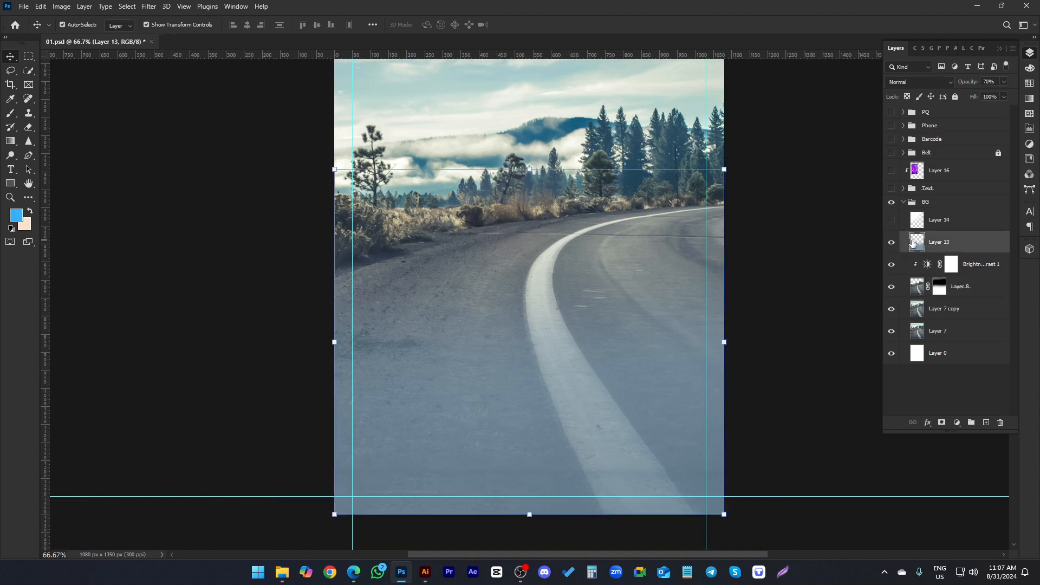
- Go through the Eyedropper and Brush tools and examine the Soft Round brush's size and hardness settings
left_click(10, 98)
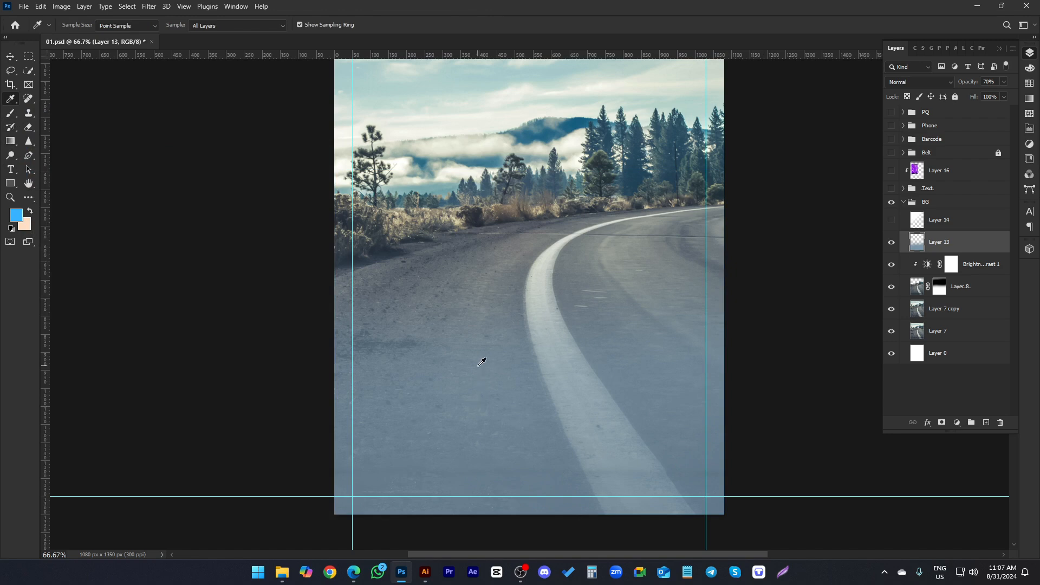
left_click(11, 113)
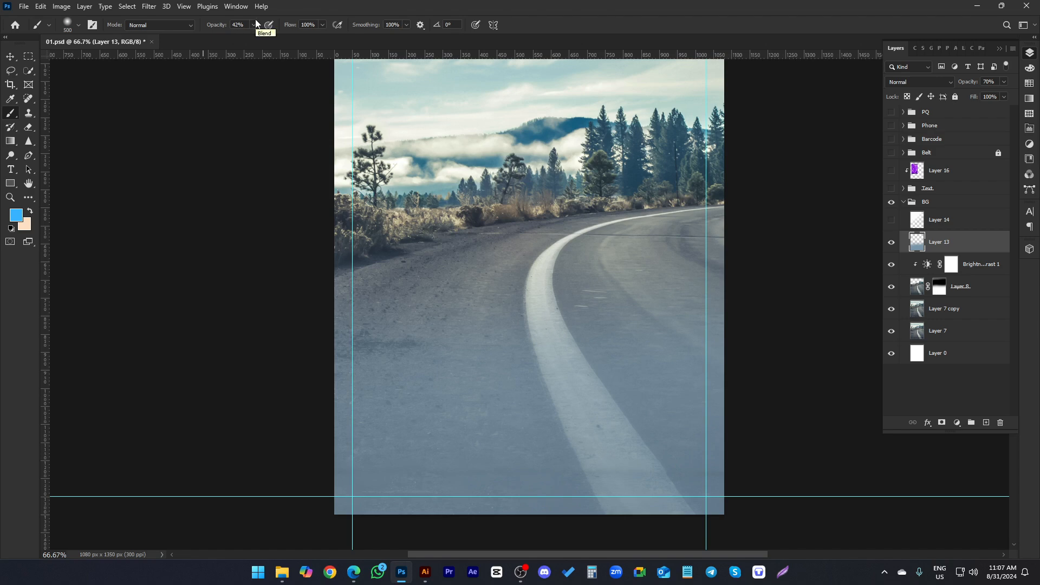
left_click(77, 24)
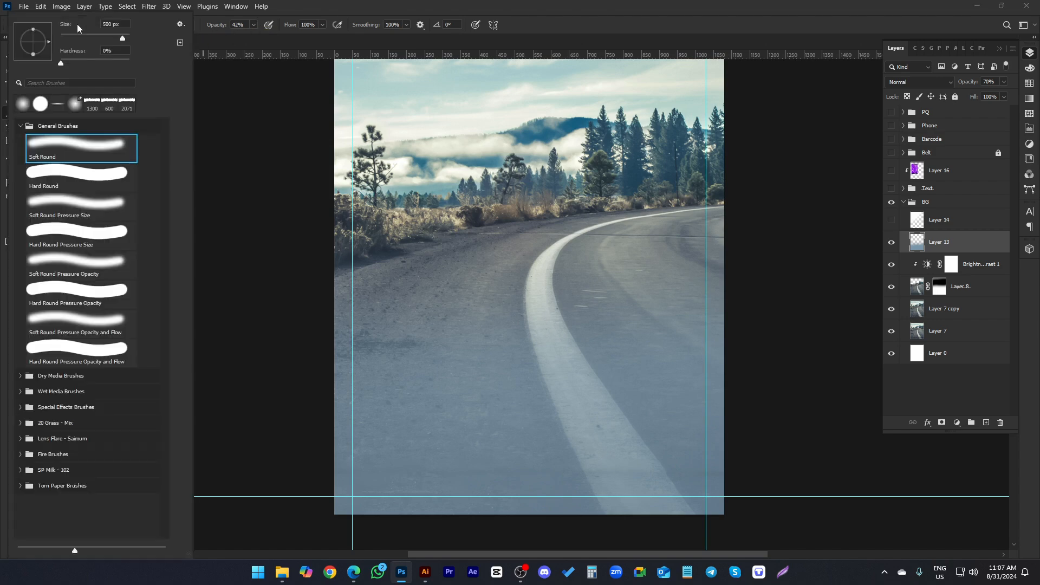
left_click(60, 62)
left_click(389, 3)
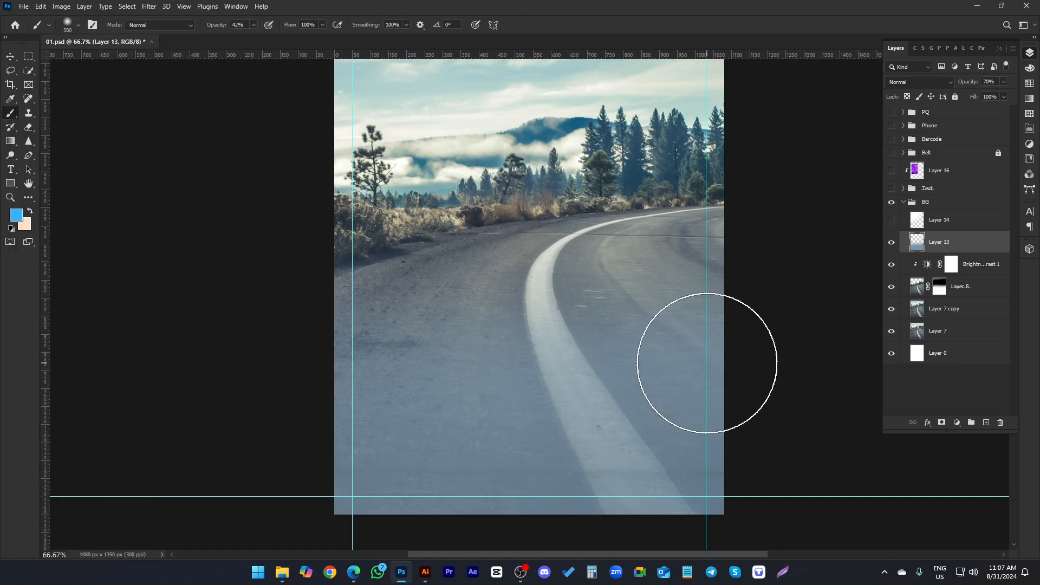
- Select Layer 14 with the Move tool, and compare the background with and without its white glow, leaving the layer visible
scroll(701, 359, "up", 3)
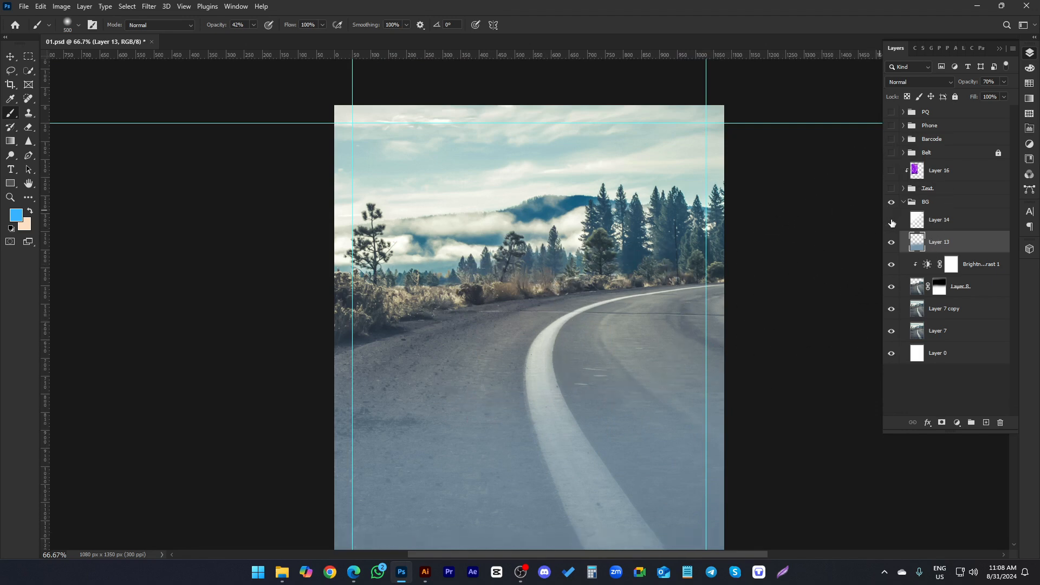
left_click(929, 222)
left_click(7, 57)
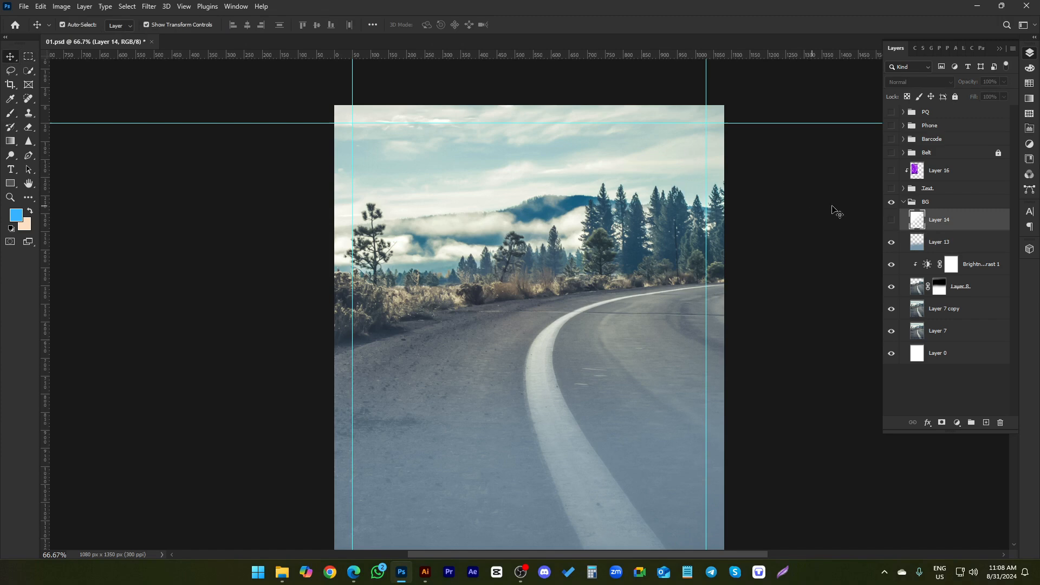
left_click(891, 221)
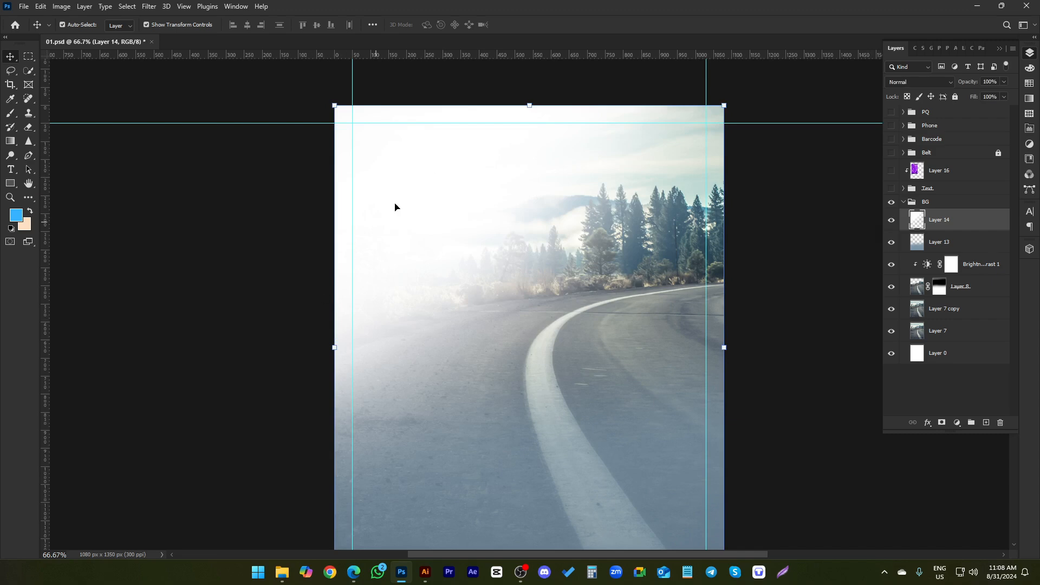
scroll(569, 179, "up", 2)
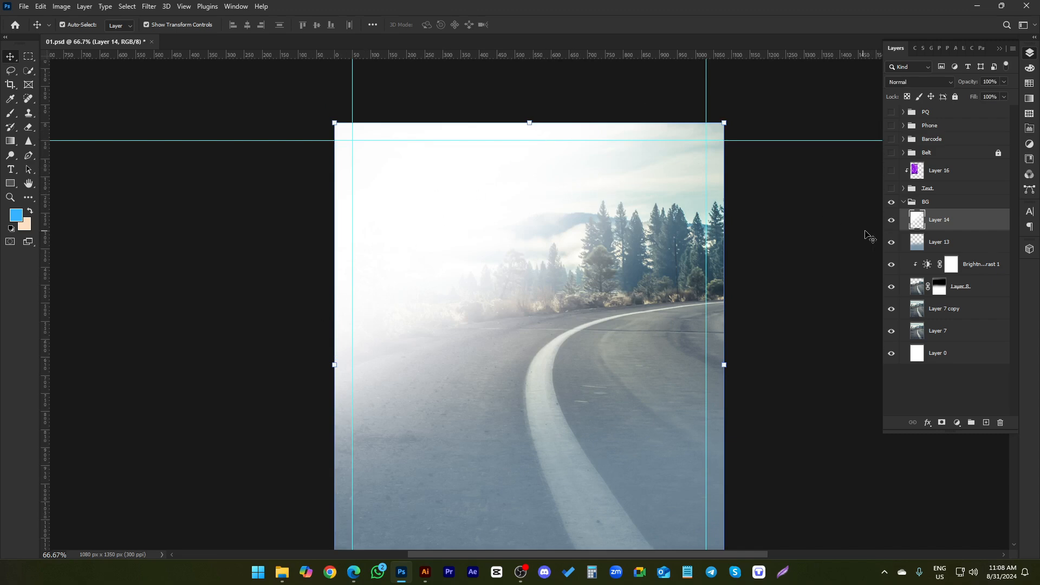
left_click(891, 221)
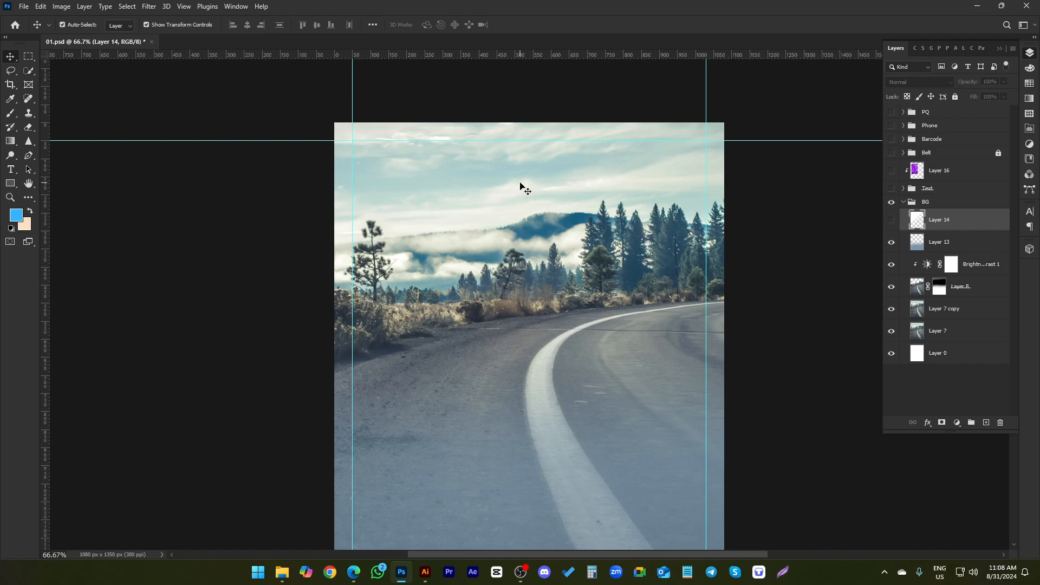
left_click(893, 221)
scroll(708, 249, "down", 1)
scroll(436, 224, "down", 1)
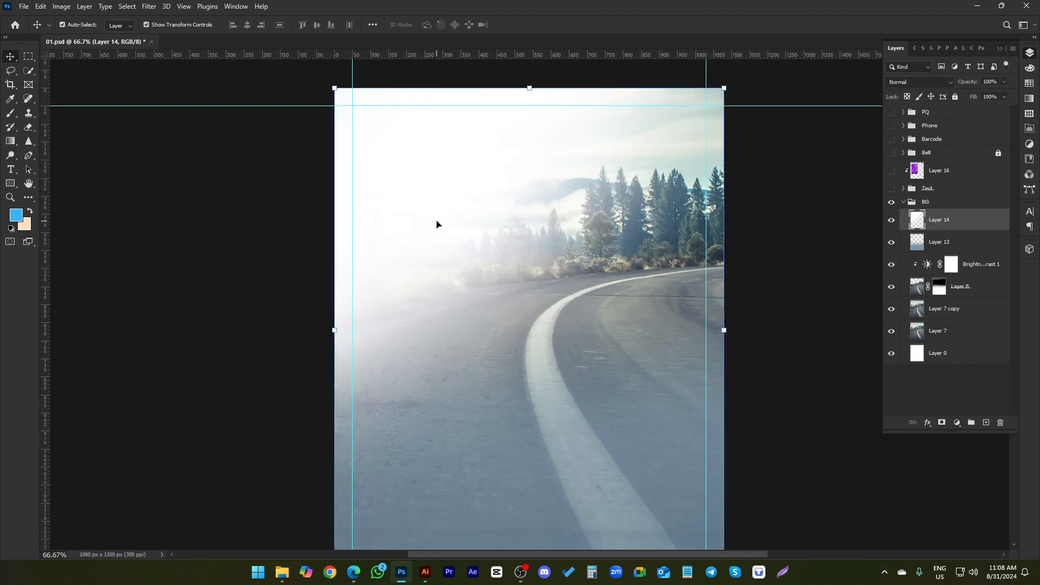
- Collapse the BG group, lock all its attributes, and test the lock by trying to move the background
left_click(904, 203)
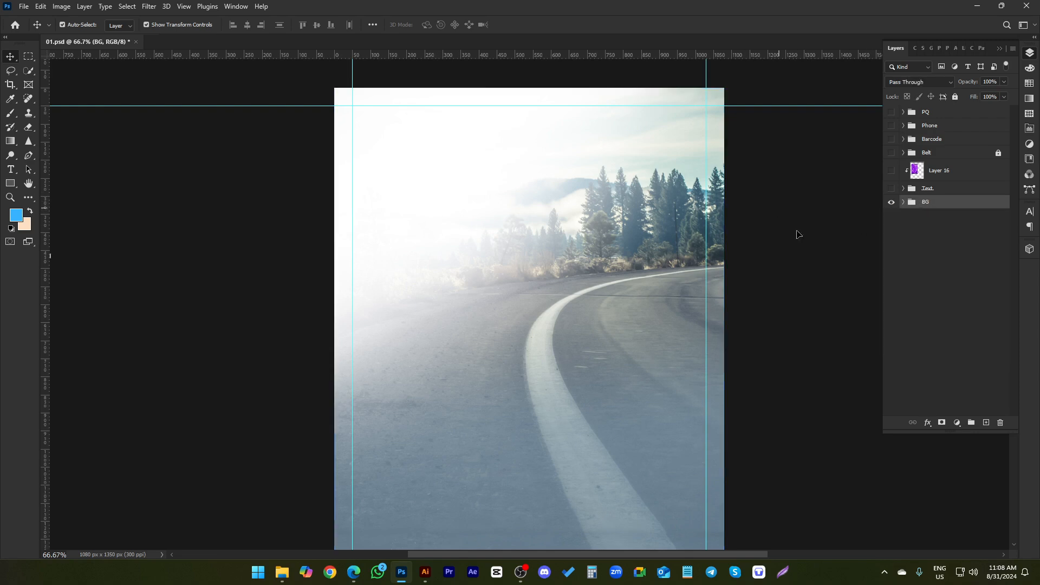
left_click(955, 97)
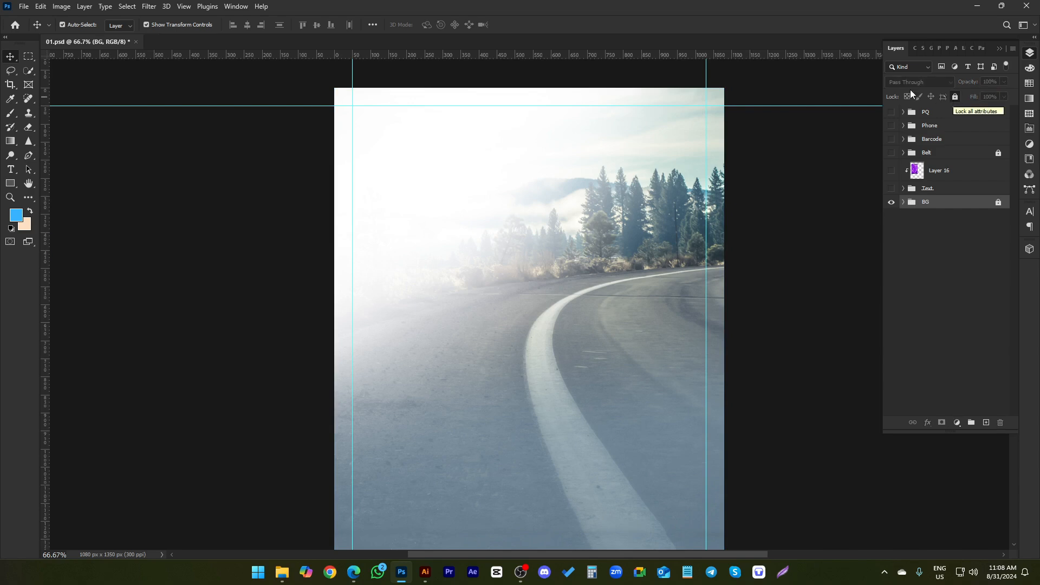
left_click(560, 276)
left_click_drag(579, 358, 471, 436)
- Show the Barcode group to view the barcode and website text on the road, and hide it again
left_click(892, 140)
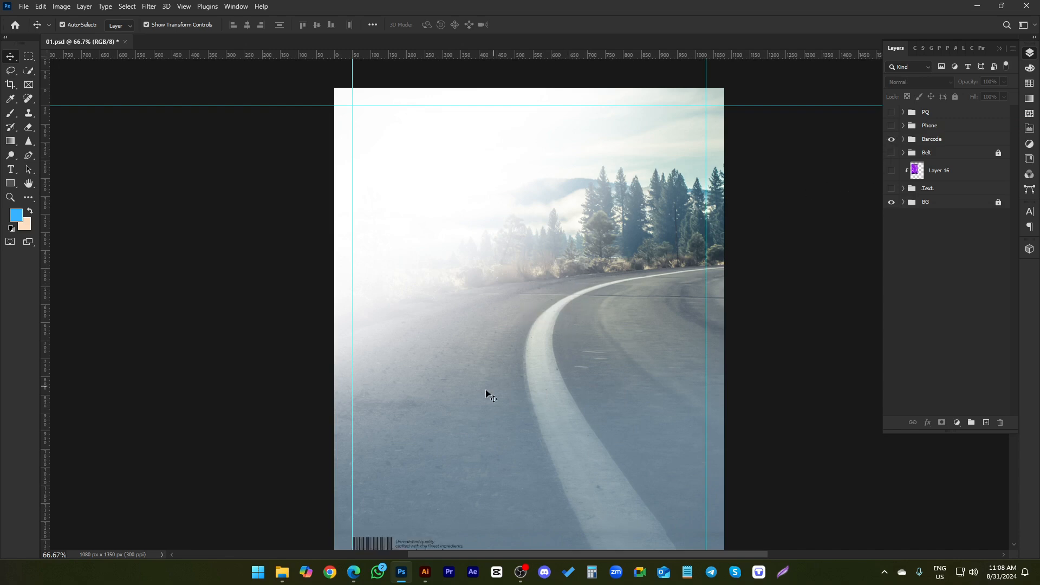
scroll(486, 394, "down", 2)
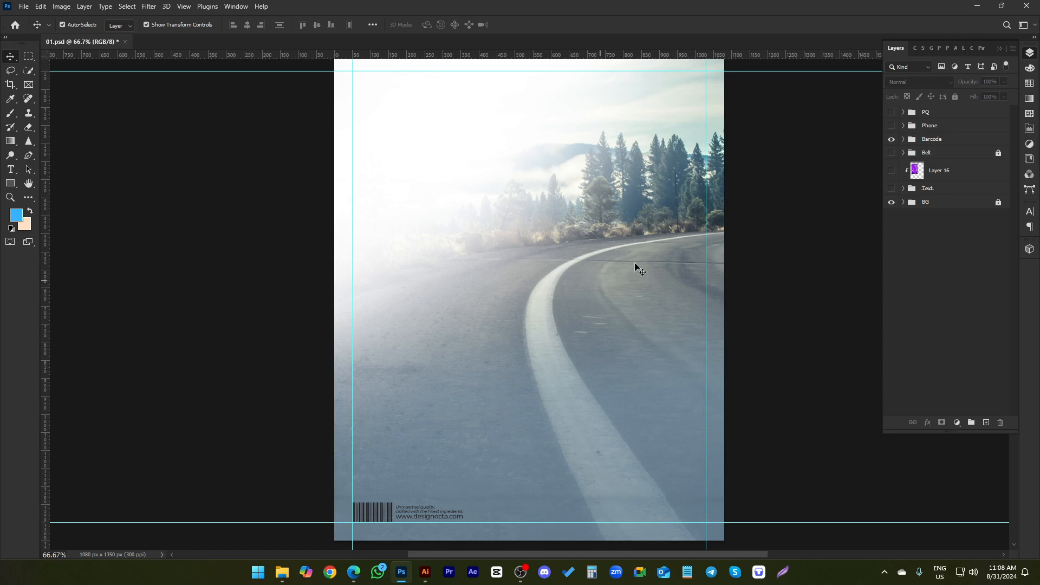
left_click(892, 139)
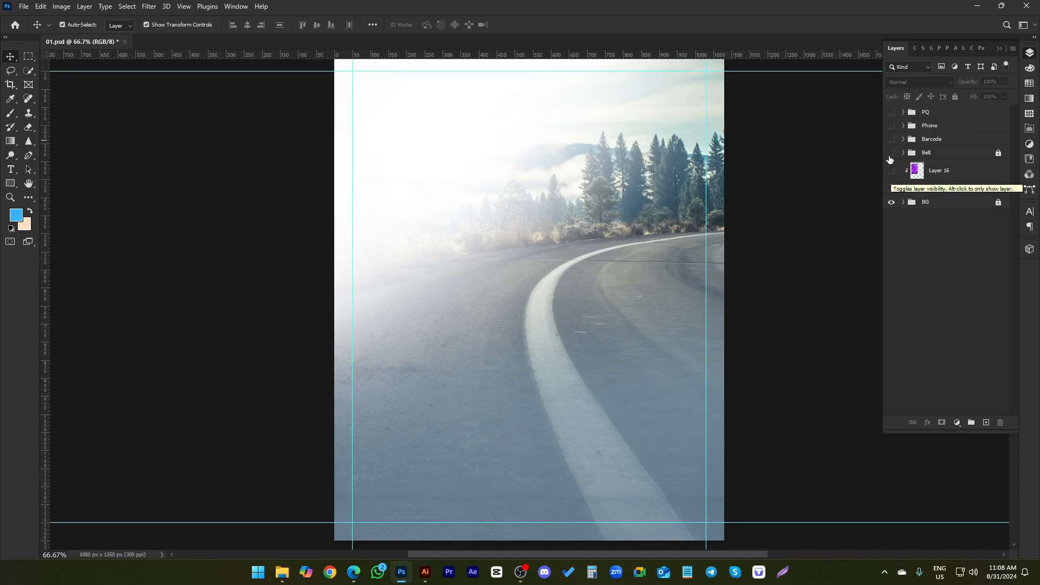
- Show the Belt group, expand it to its layers, and unlock it
left_click(891, 153)
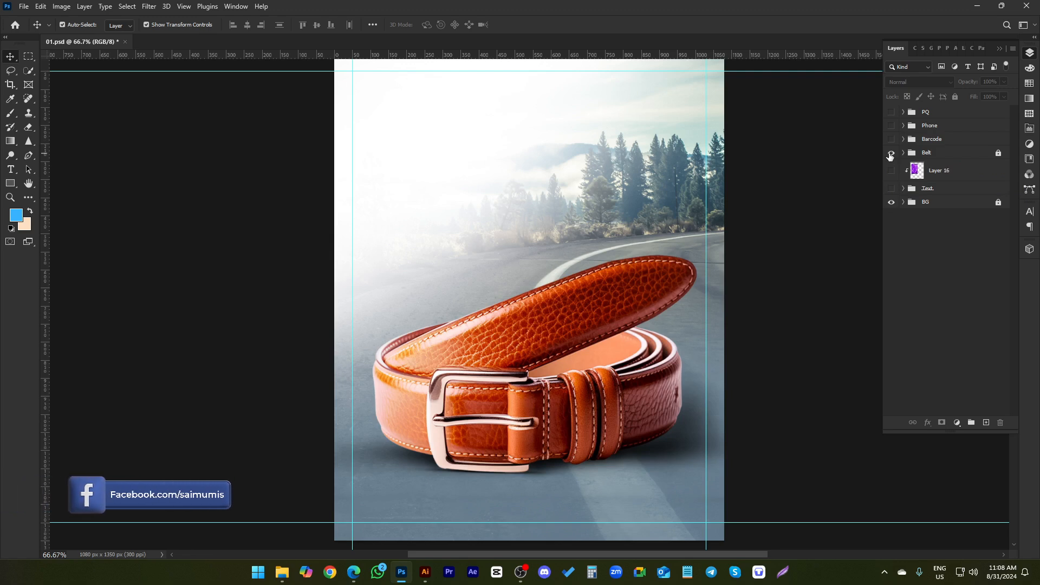
left_click(904, 153)
left_click(998, 156)
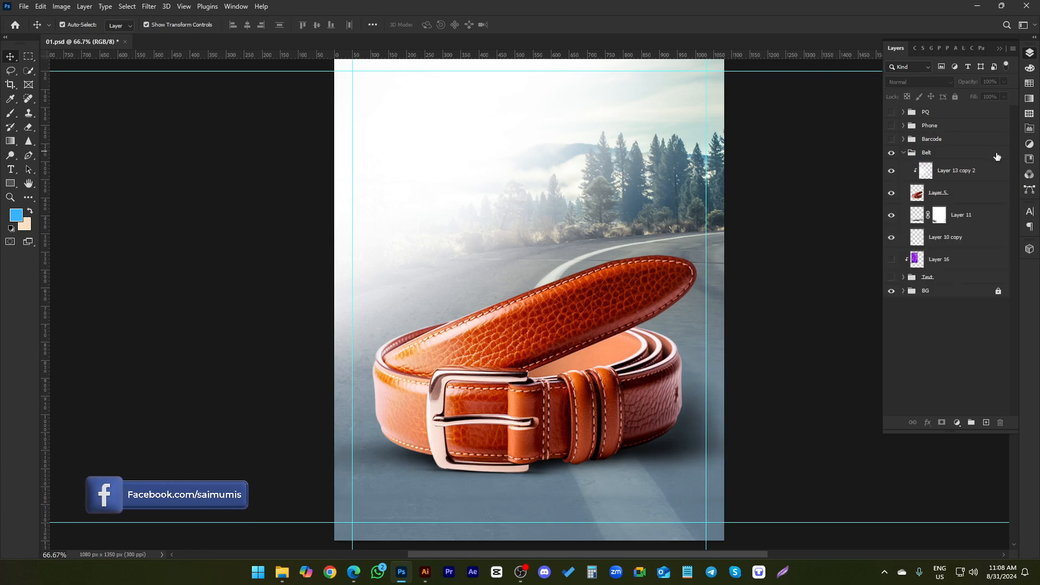
- Select Layer 10 copy and compare the belt with and without that shadow layer, leaving it visible
left_click(947, 242)
left_click(894, 239)
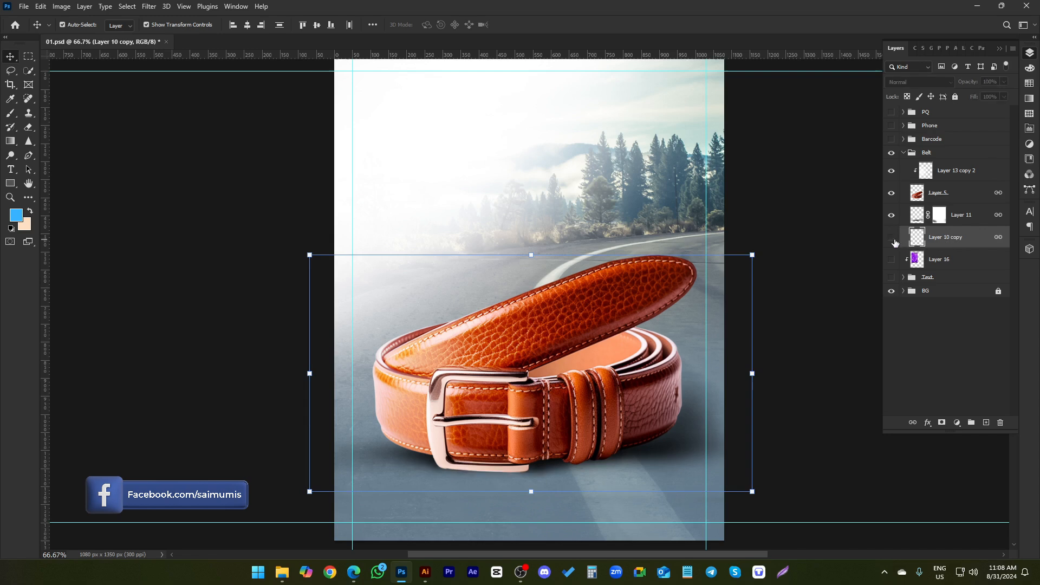
left_click(893, 239)
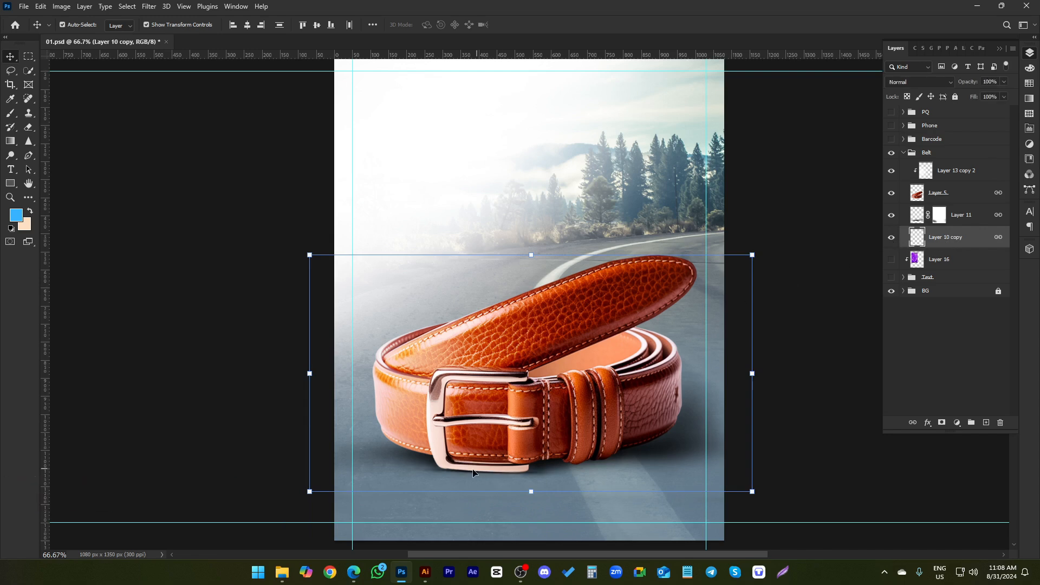
left_click(891, 239)
left_click(891, 238)
- Compare the belt with and without the Layer 11 ground shadow, leaving it visible, and select the belt image on Layer 5
left_click(892, 215)
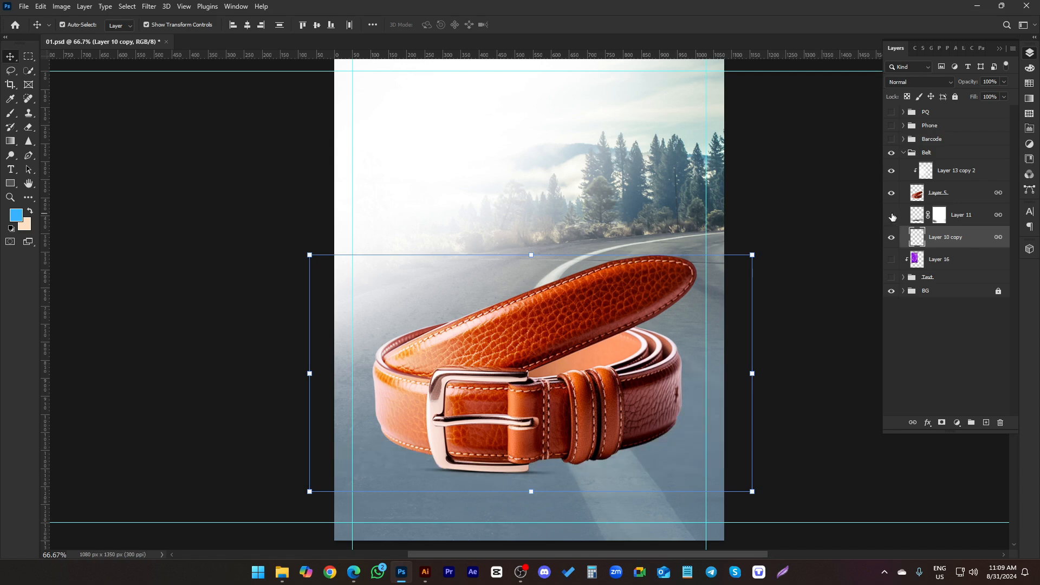
left_click(891, 215)
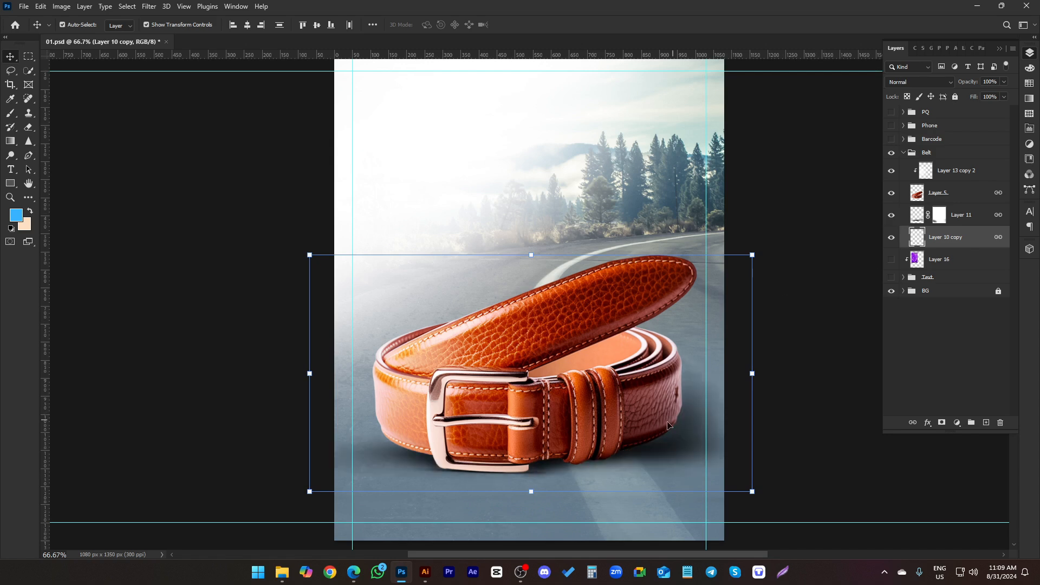
left_click(890, 216)
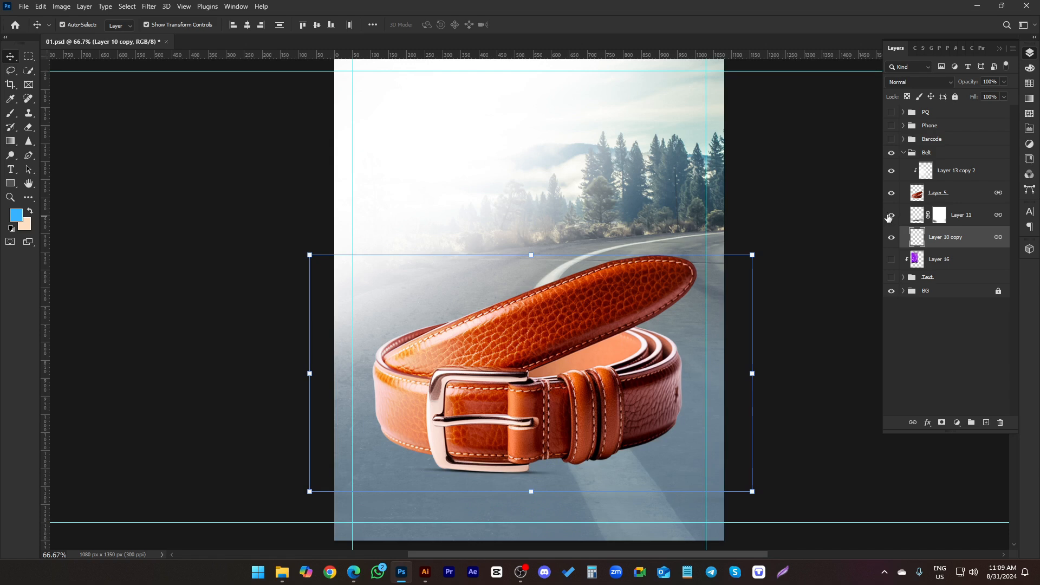
left_click(890, 216)
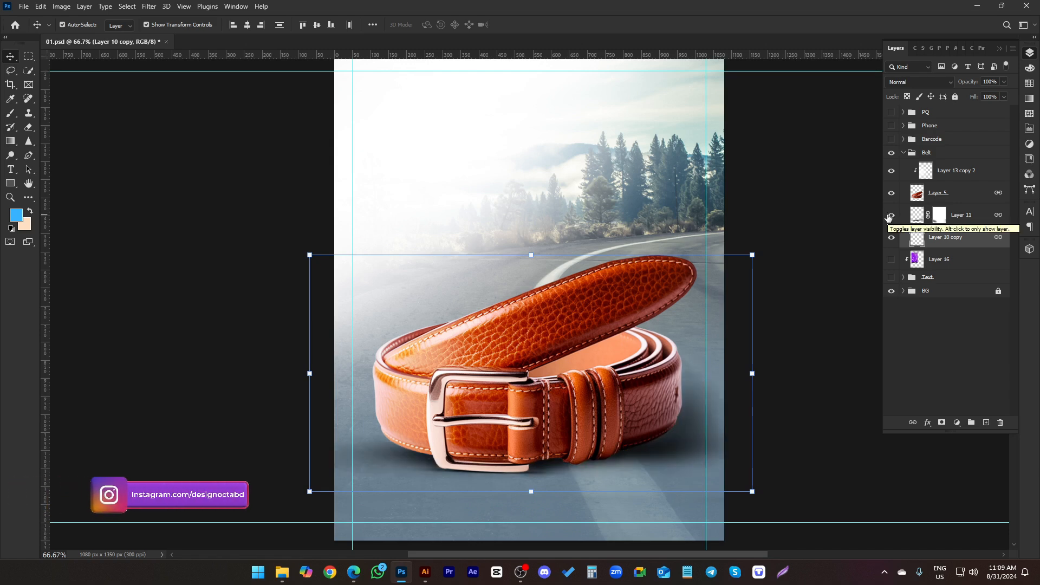
left_click(930, 192)
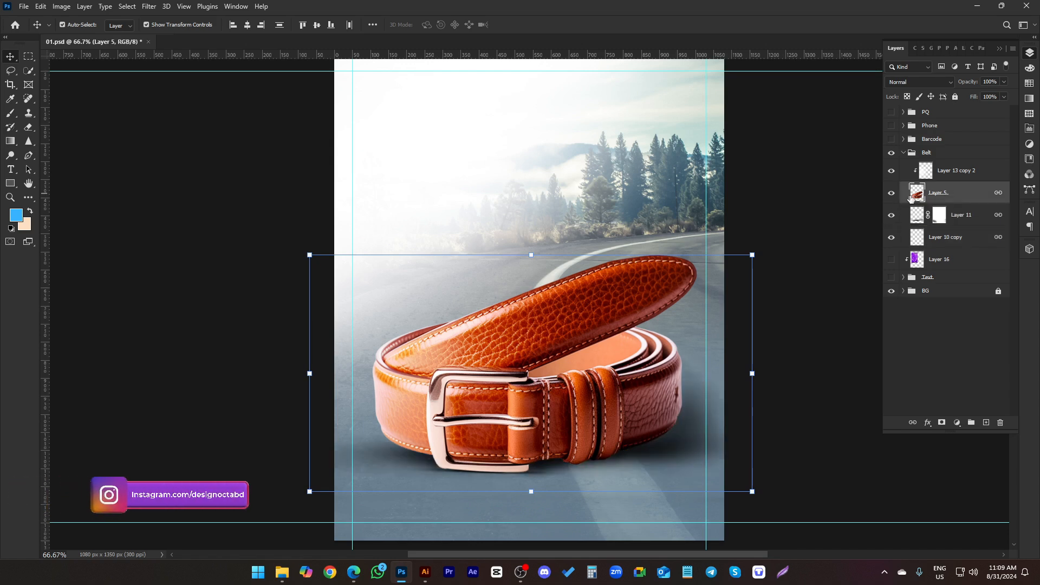
- Compare the ad with and without the Layer 5 belt, and view the original brown leather belt image from the Leather folder enlarged
left_click(892, 194)
left_click(891, 194)
left_click(978, 5)
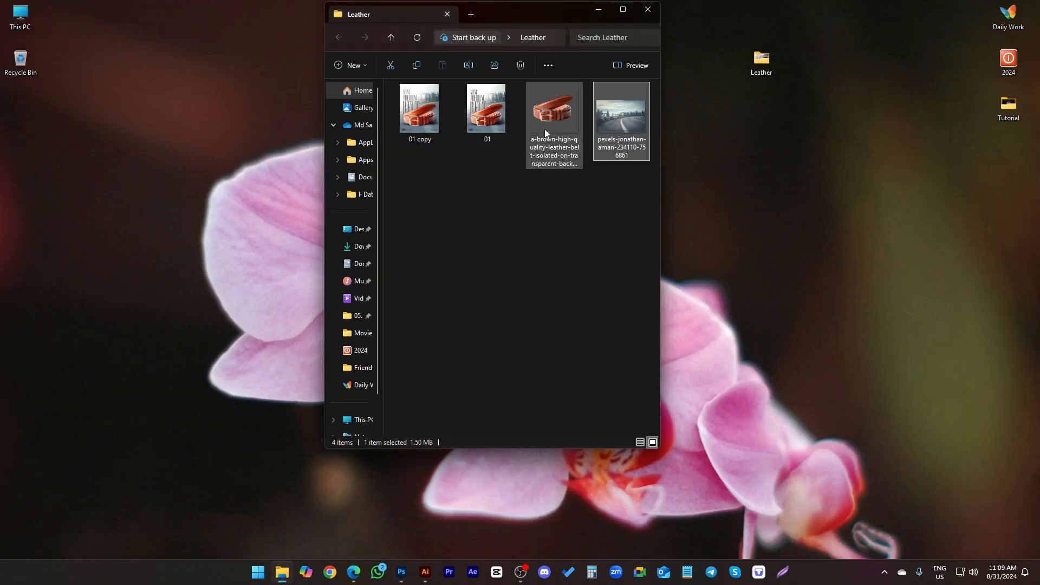
double_click(556, 111)
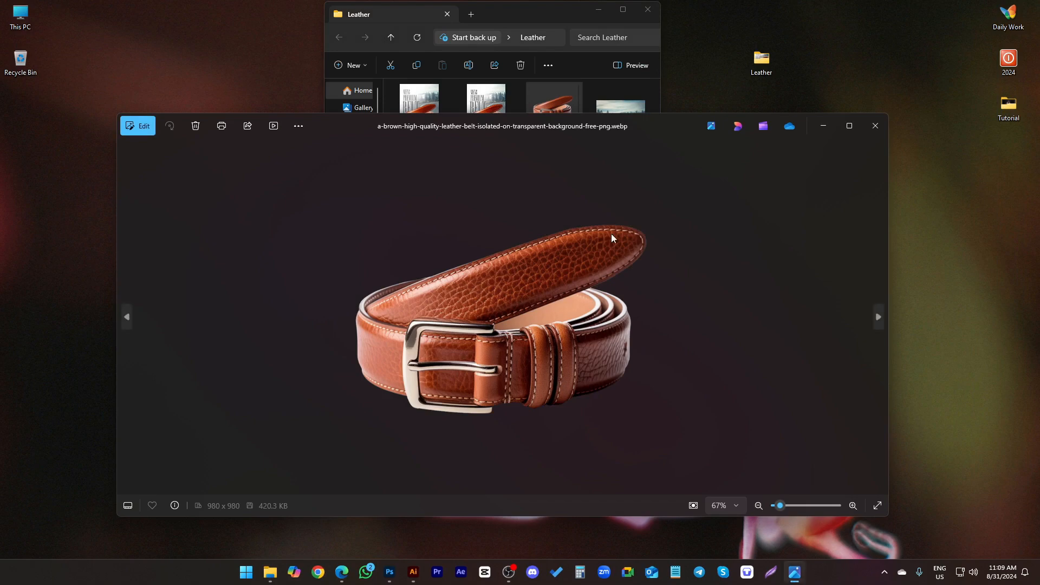
left_click(849, 129)
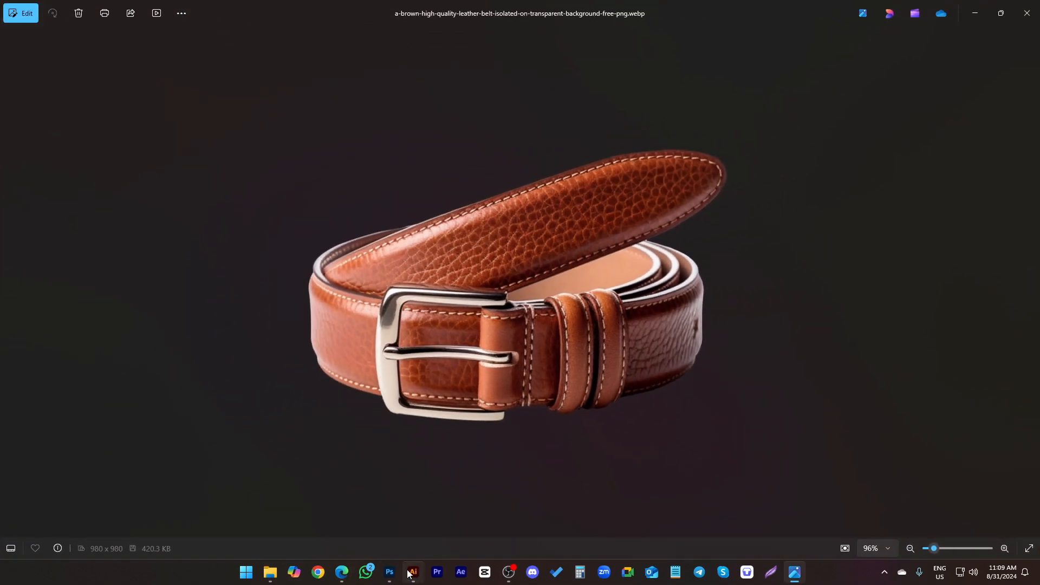
- Switch back to Photoshop and point out the Camera Raw Filter command for the belt layer without applying it
left_click(390, 572)
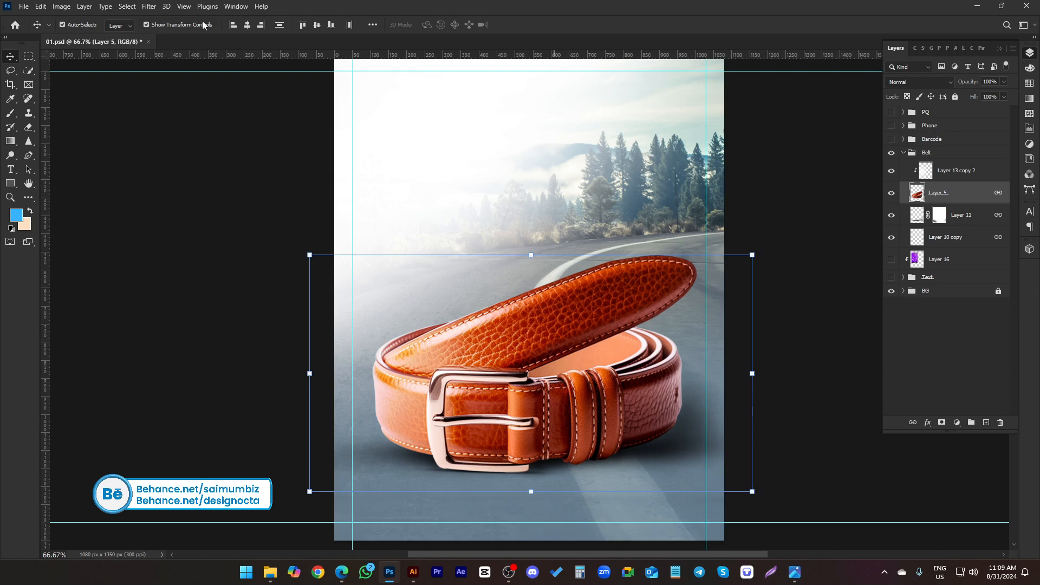
left_click(149, 5)
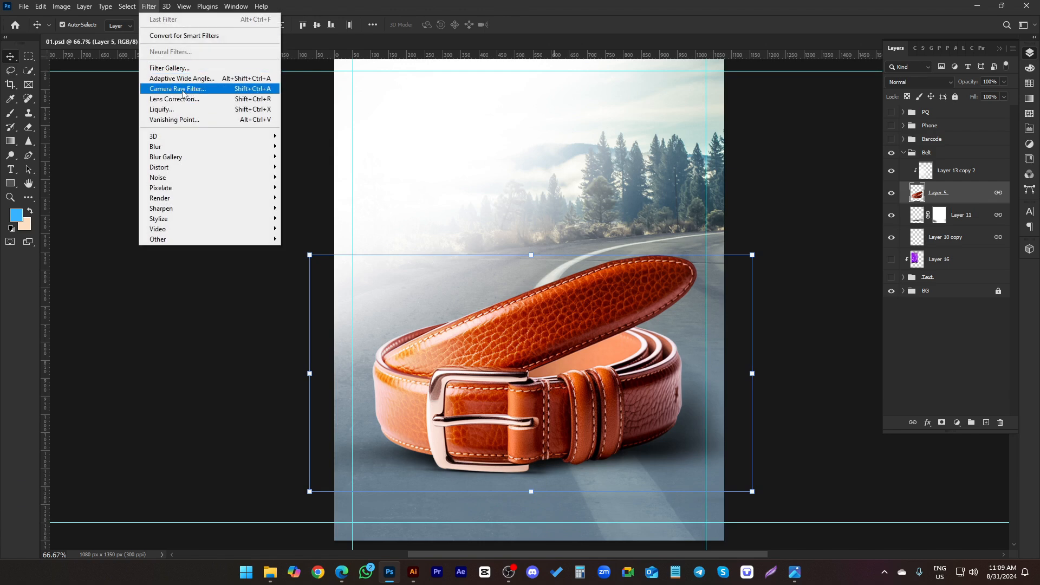
left_click(477, 104)
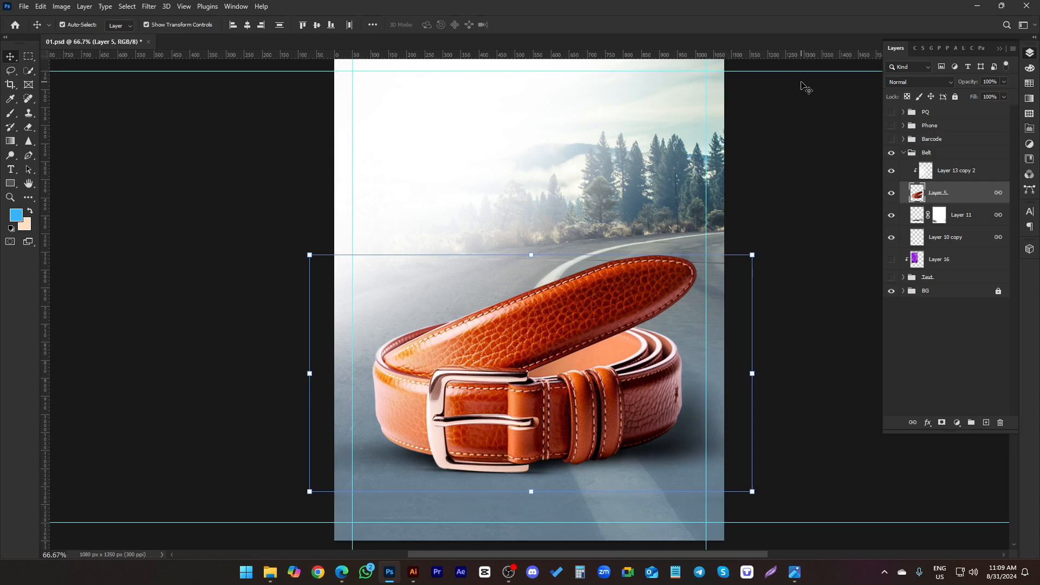
- Select Layer 13 copy 2 and compare the belt with and without that Overlay highlight, leaving both it and Layer 5 visible
left_click(957, 172)
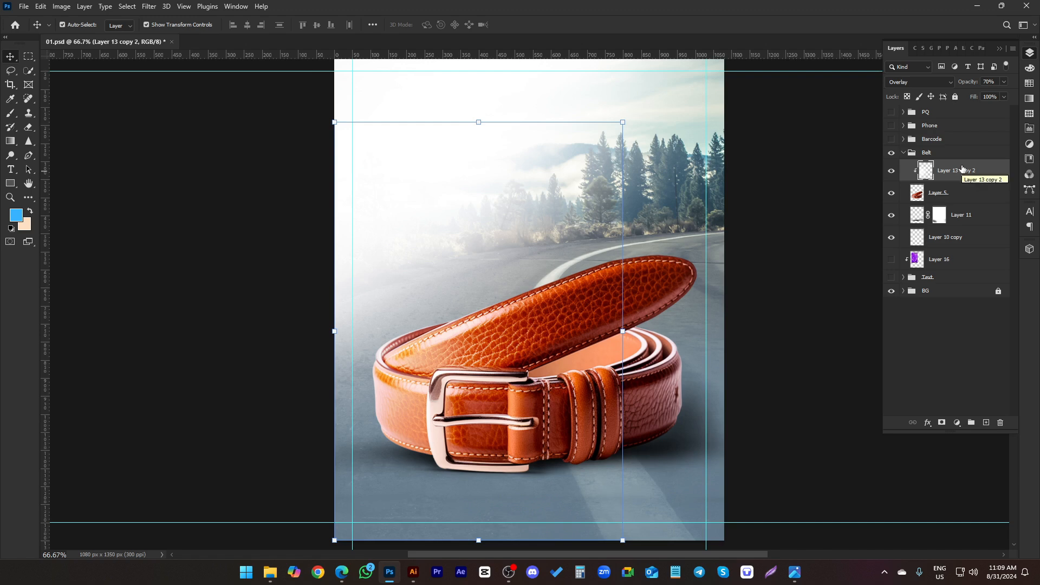
left_click(892, 173)
left_click(892, 173)
left_click(892, 174)
left_click(892, 173)
left_click(891, 193)
left_click(892, 193)
left_click(891, 171)
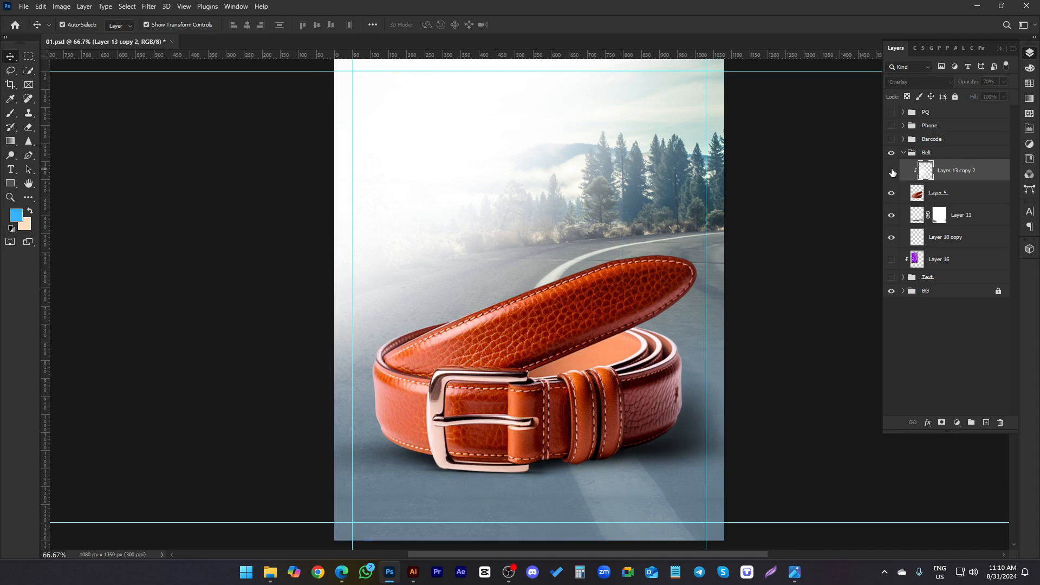
left_click(892, 172)
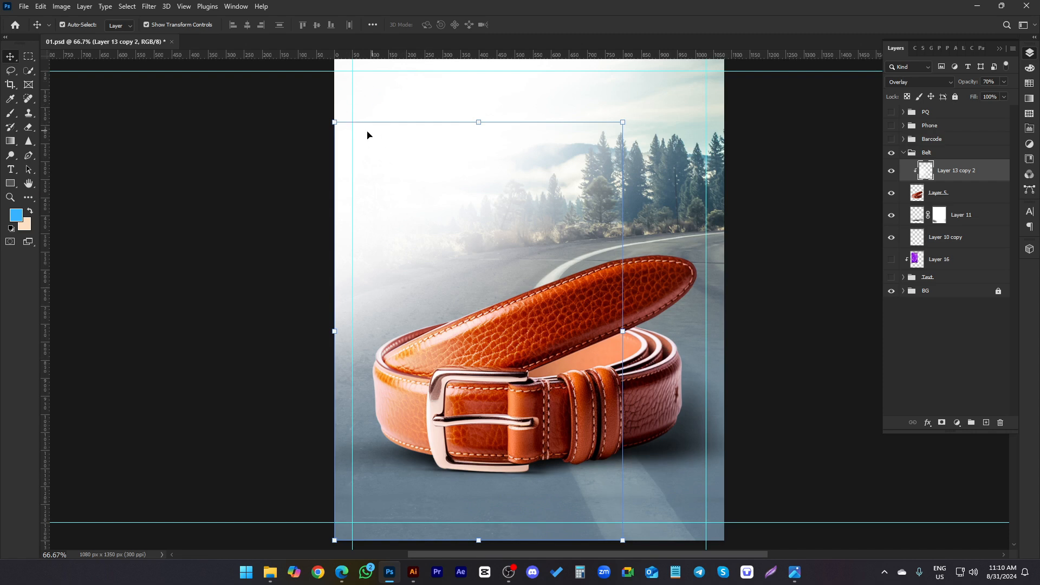
- Collapse the Belt group, lock it completely, and deselect it
left_click(903, 153)
left_click(955, 97)
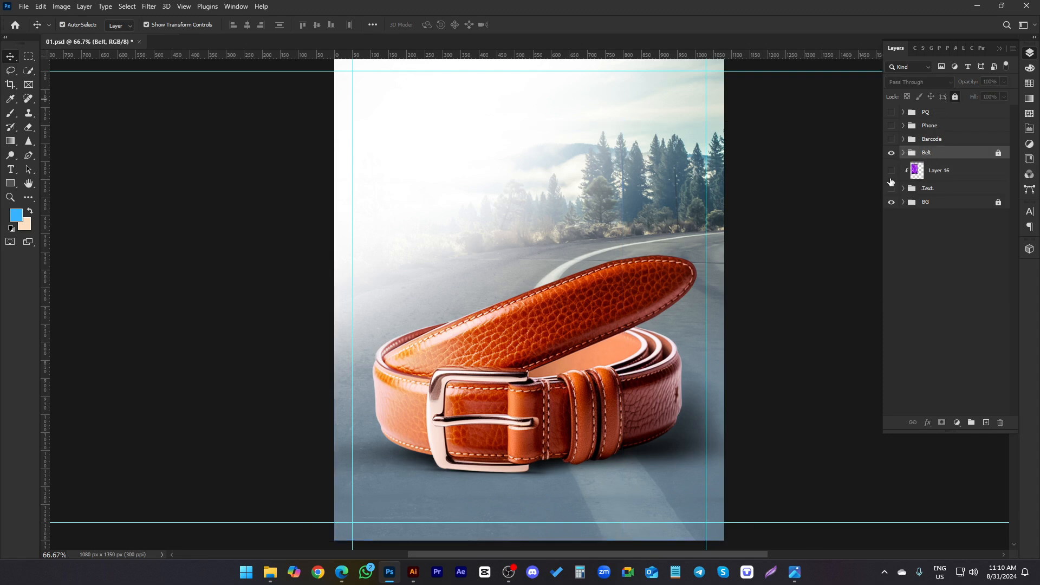
left_click(841, 269)
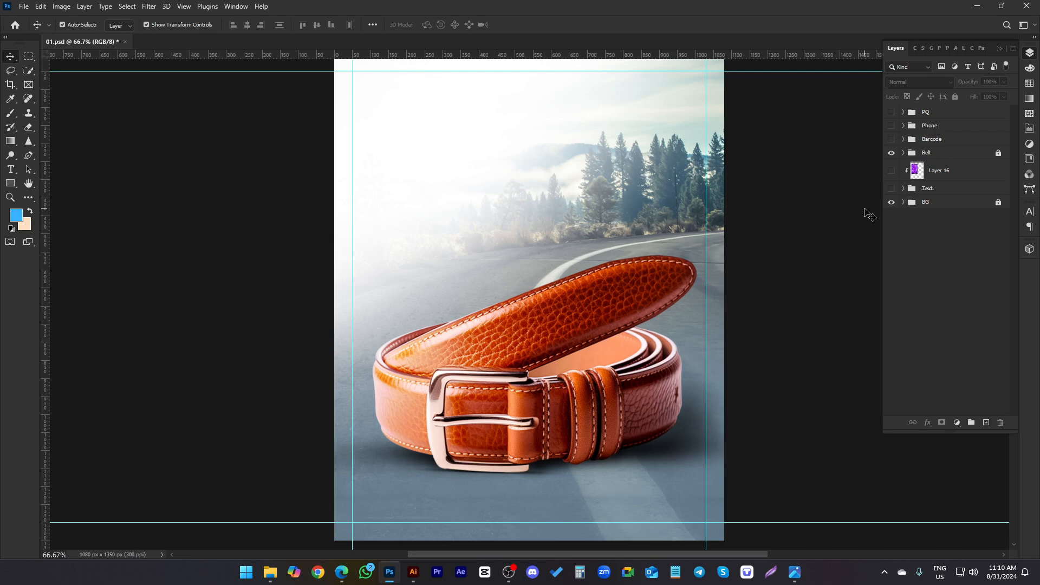
- Show the Text group and check the font of the PREMIUM text line, cancelling out of the font list
left_click(891, 188)
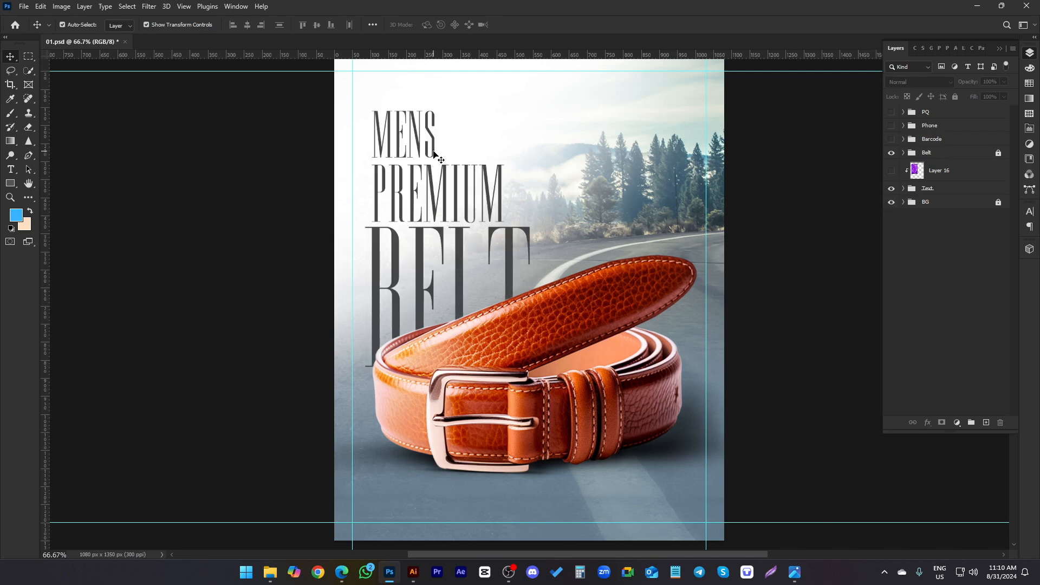
left_click(15, 170)
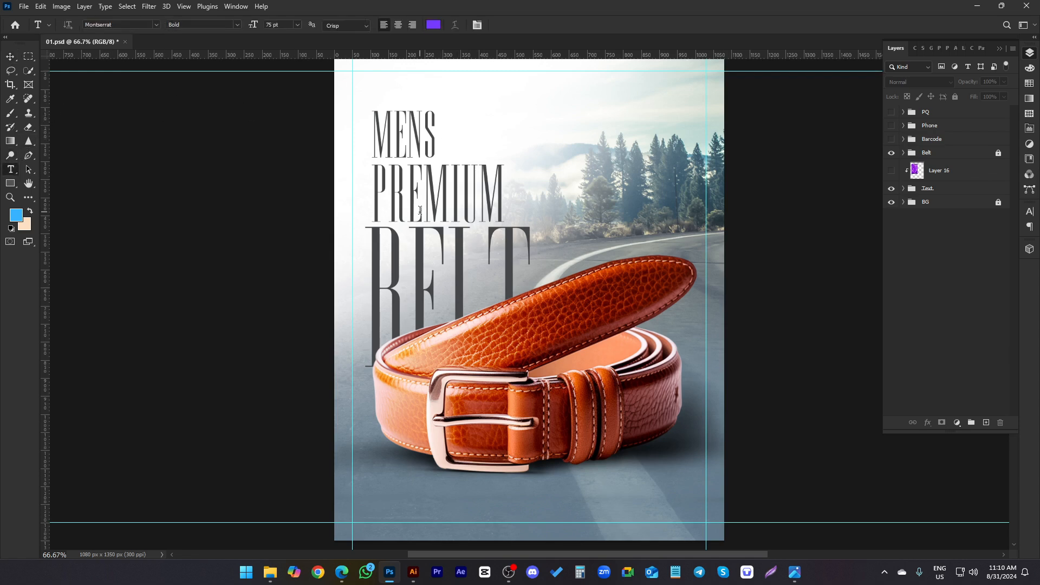
left_click(467, 181)
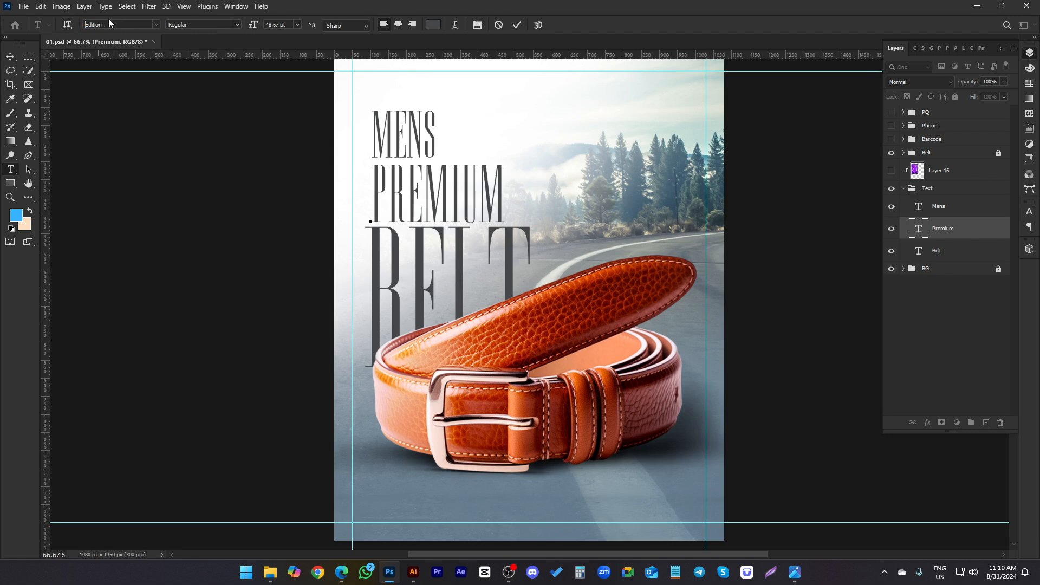
type("Edo")
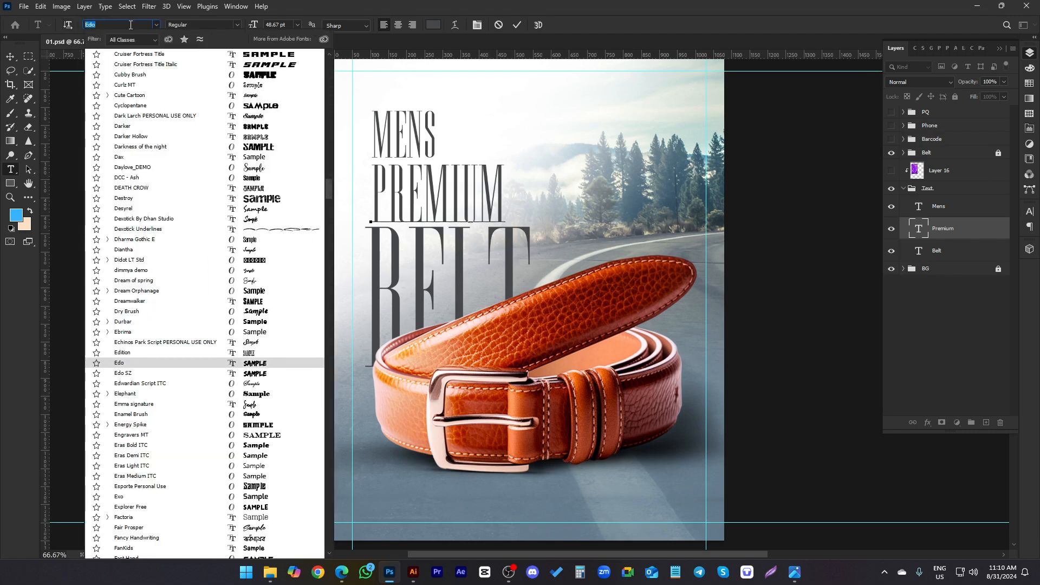
left_click(123, 25)
key("Escape")
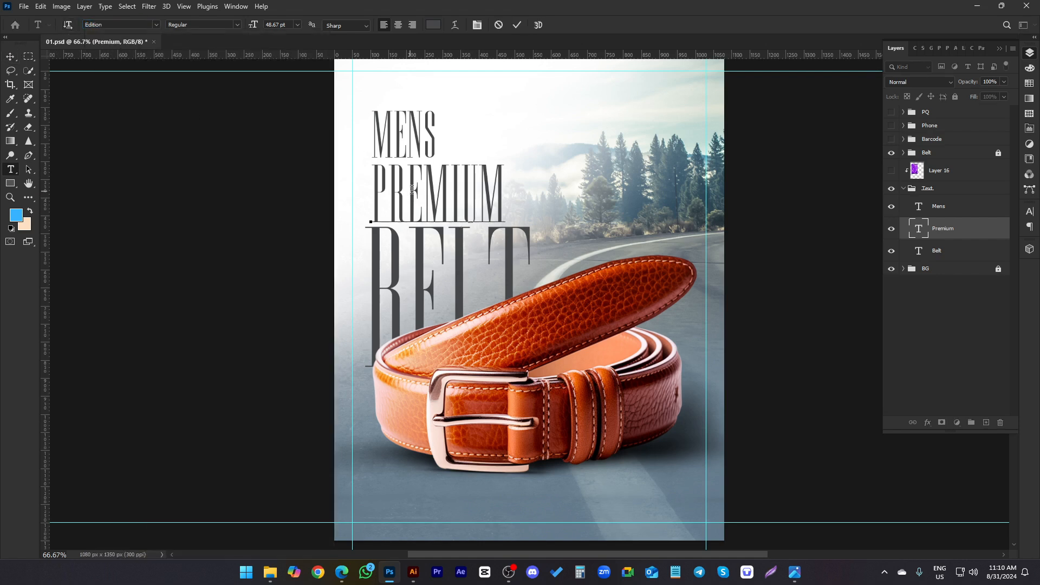
left_click(10, 56)
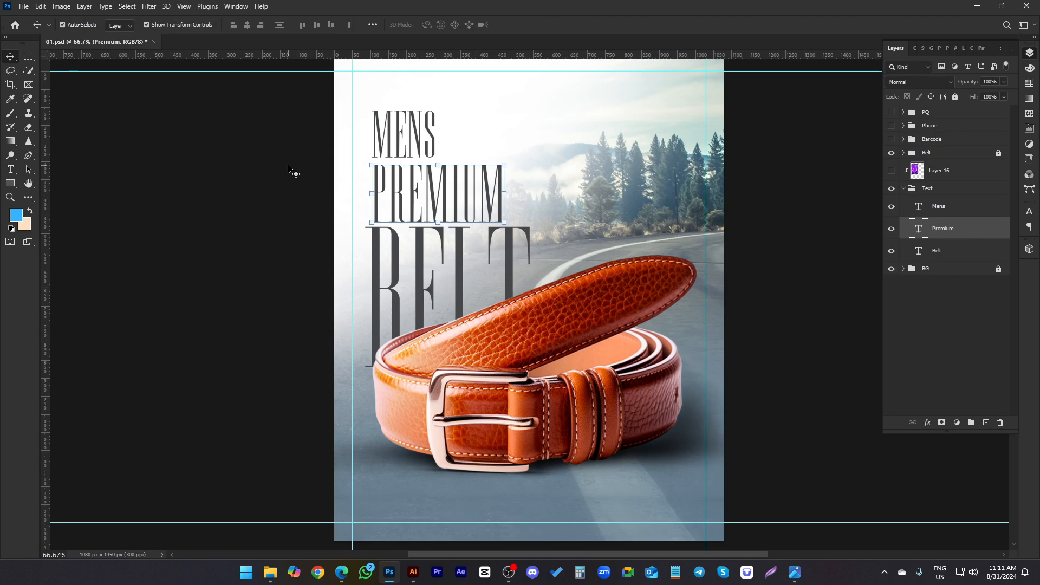
- Collapse the Text group and hide the Belt group so the full MENS PREMIUM BELT heading can be seen
left_click(904, 188)
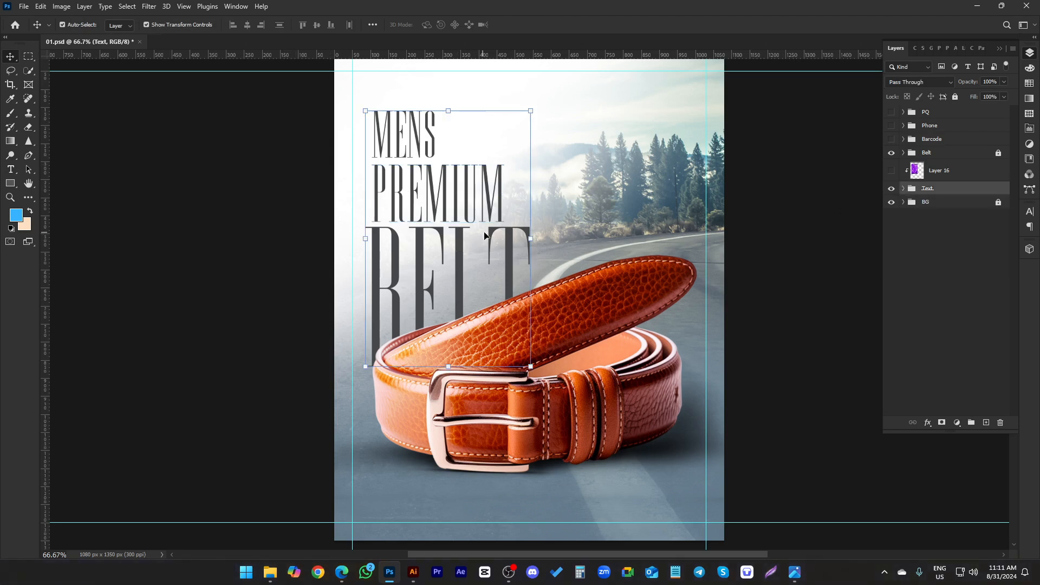
left_click(891, 153)
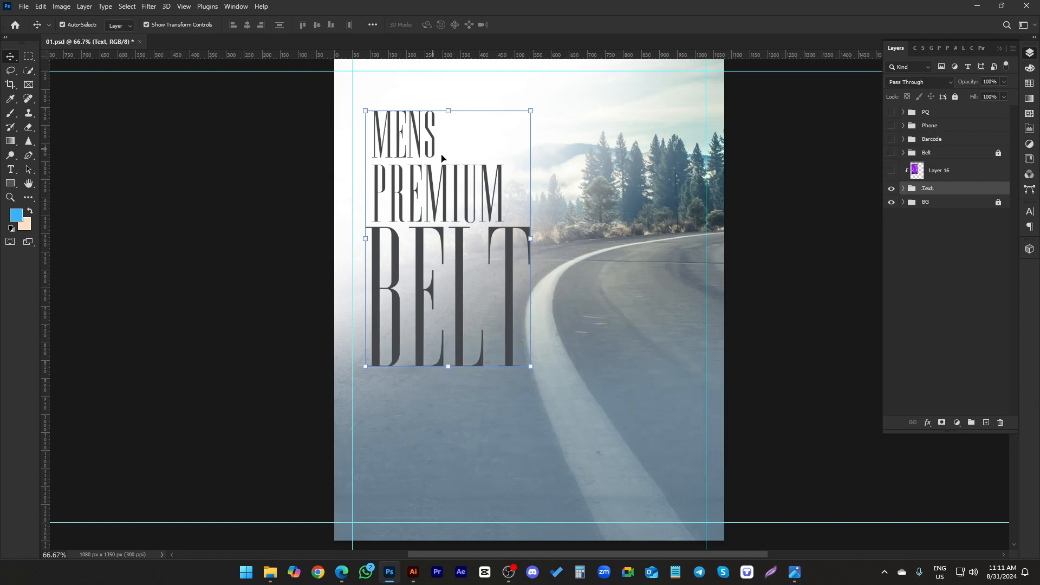
left_click(795, 248)
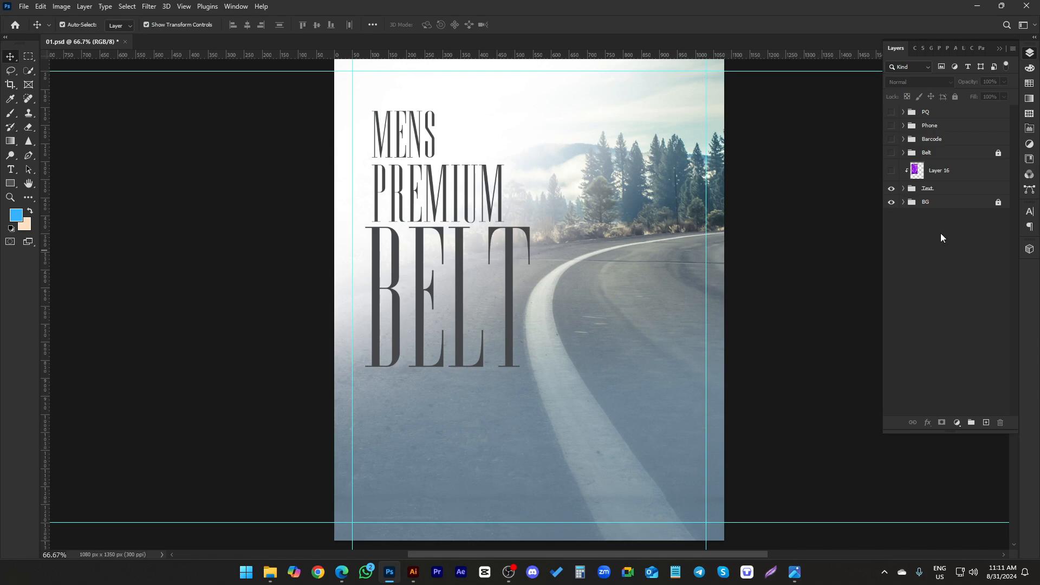
- Show the clipped Layer 16 and inspect its texture inside the MENS PREMIUM BELT letters up close
left_click(891, 171)
scroll(392, 285, "up", 5)
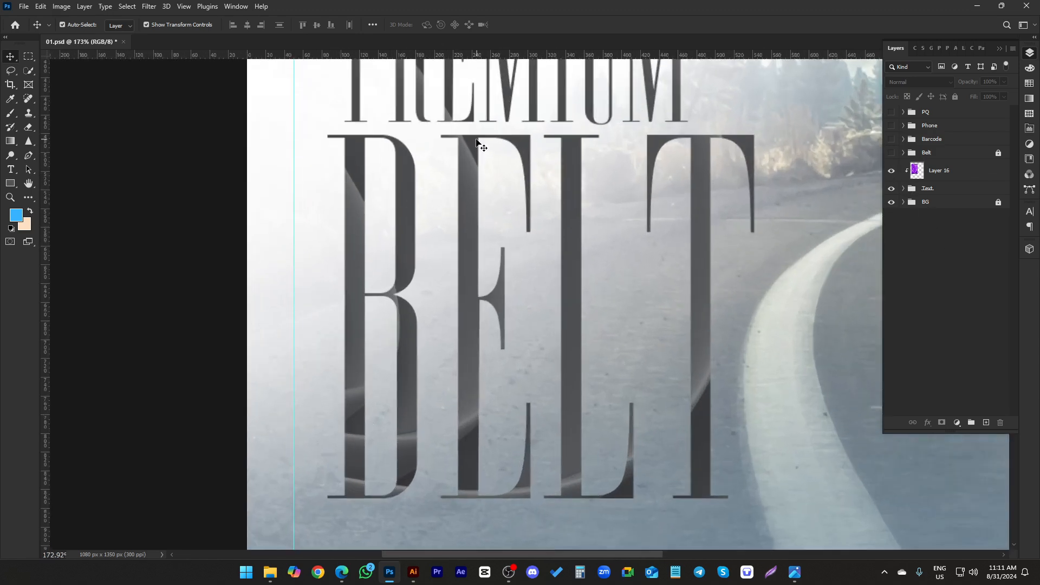
scroll(449, 260, "down", 4)
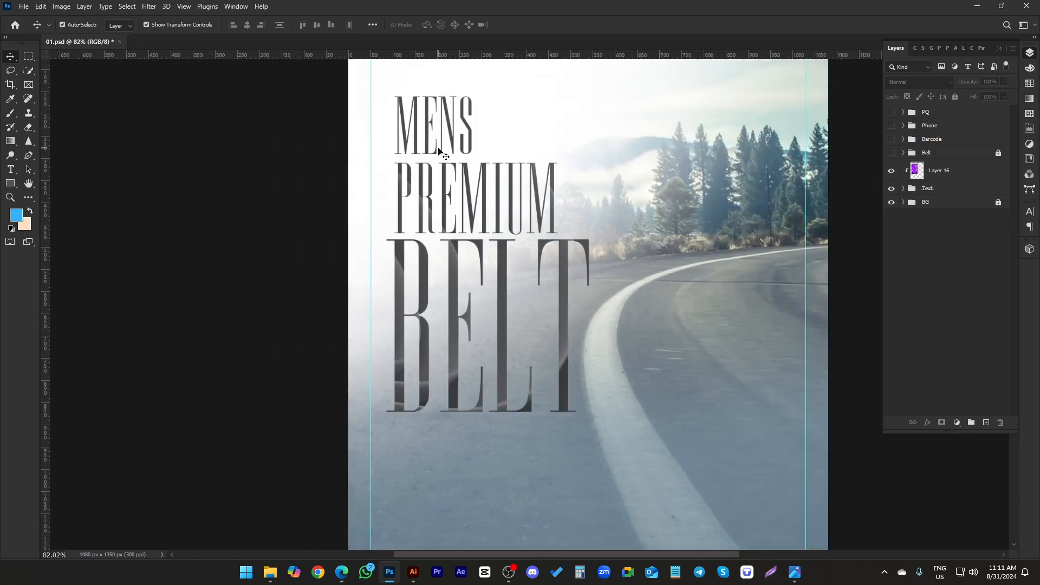
scroll(440, 152, "up", 4)
scroll(445, 271, "down", 2)
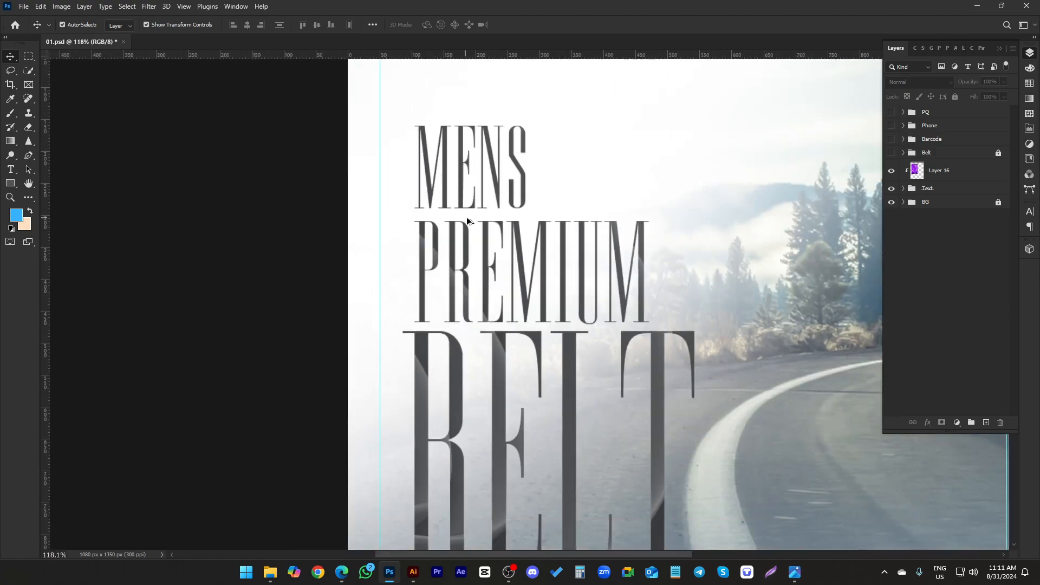
scroll(467, 221, "down", 2)
- Release Layer 16 from its clipping mask over the Text group and raise its opacity to 100%
right_click(914, 171)
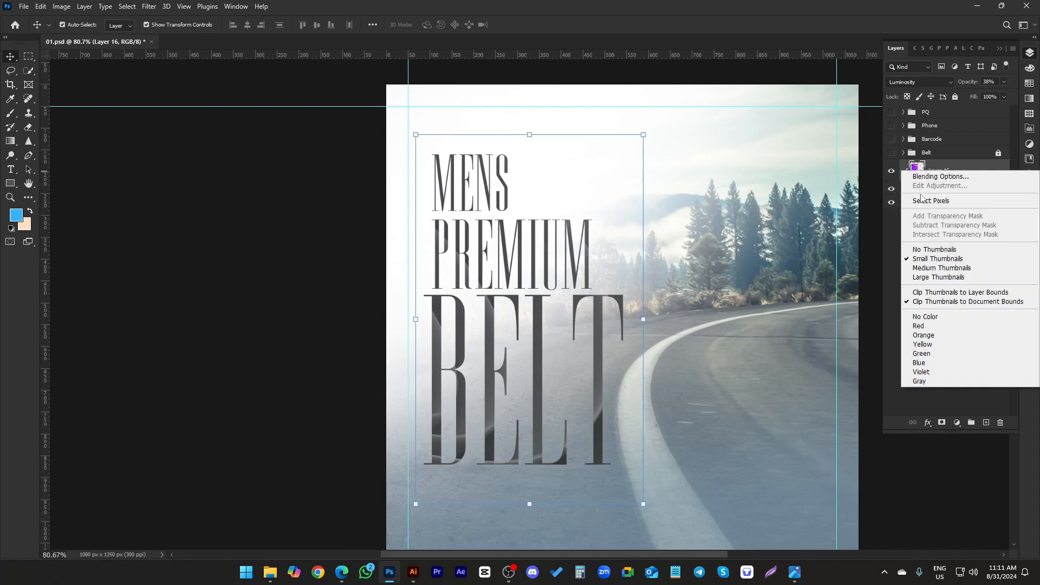
right_click(939, 171)
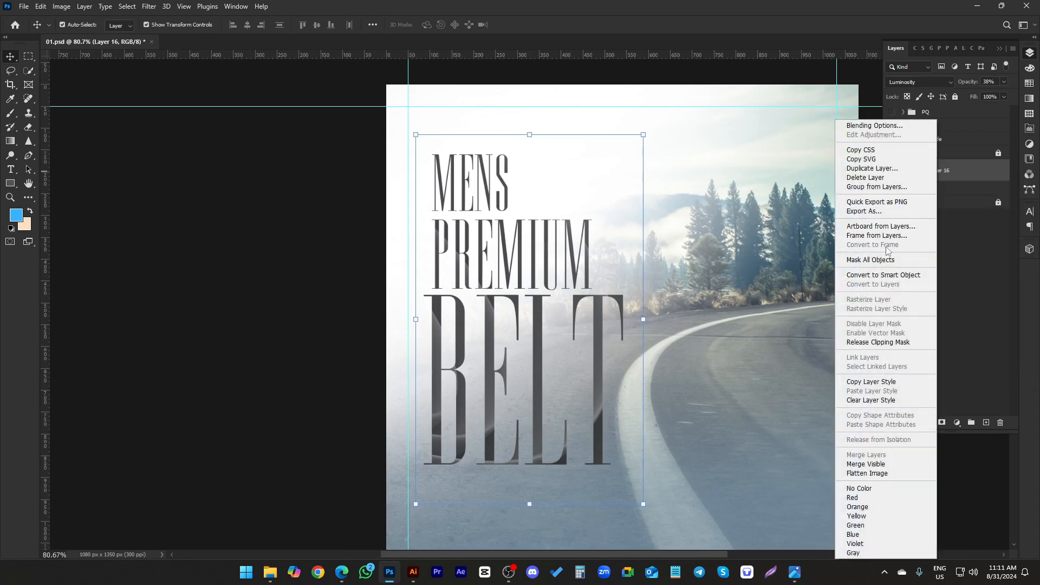
left_click(878, 342)
left_click(935, 311)
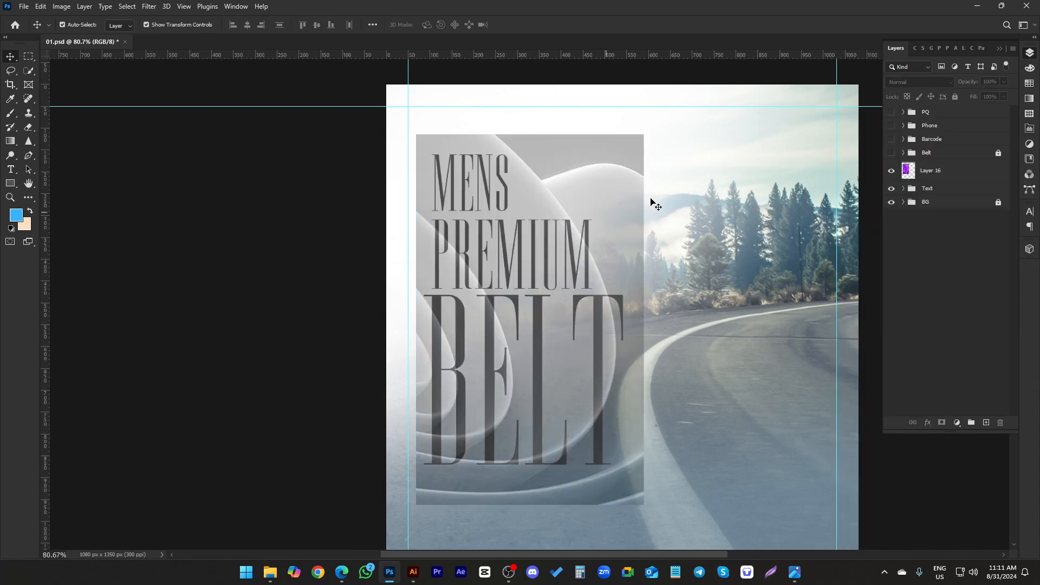
left_click(929, 174)
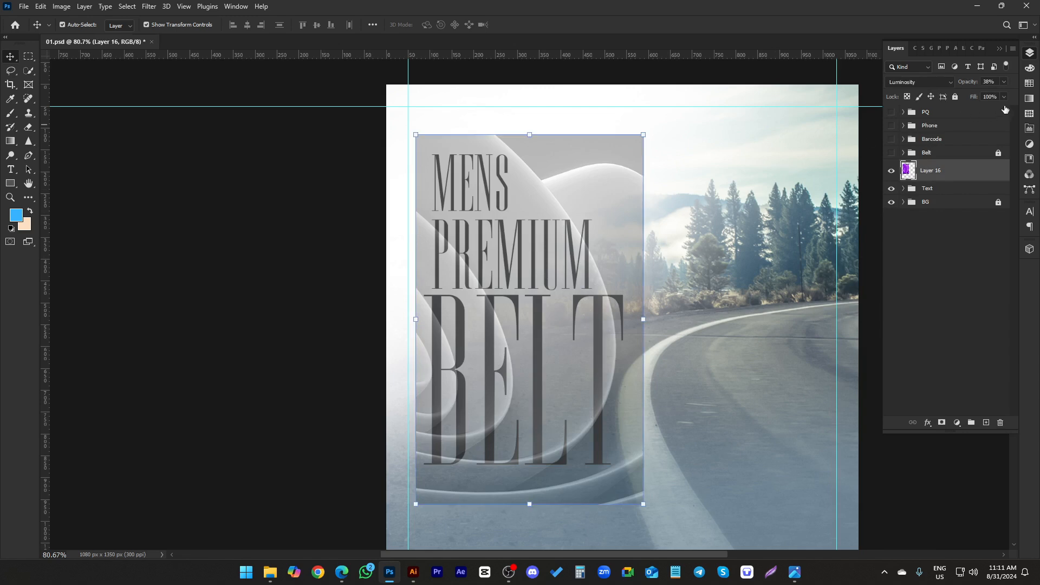
left_click(1004, 82)
left_click_drag(982, 95, 1019, 94)
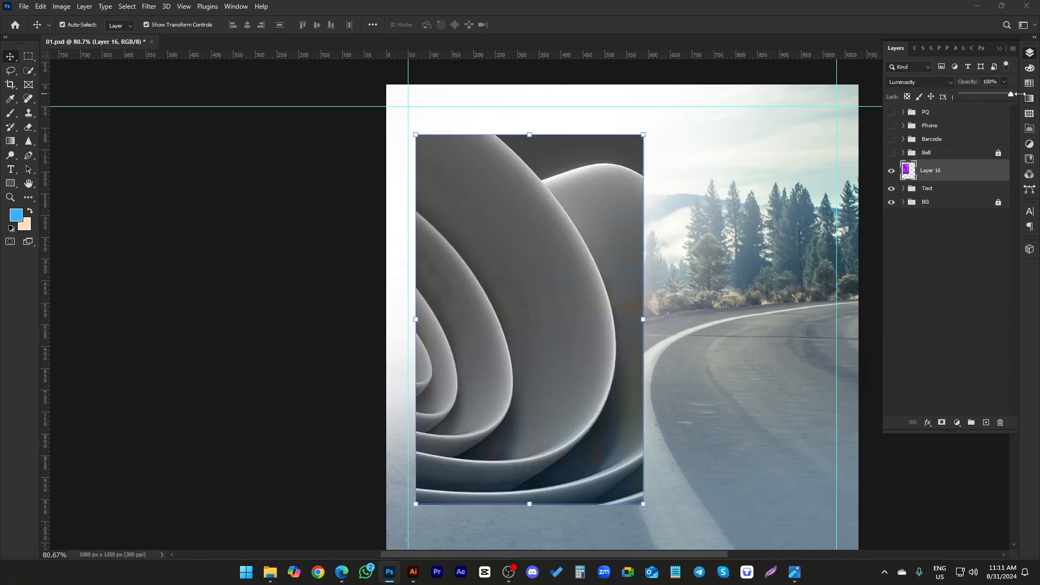
left_click(1004, 83)
- Set Layer 16's blend mode to Normal to show its original colours, and return it to Luminosity
left_click(919, 82)
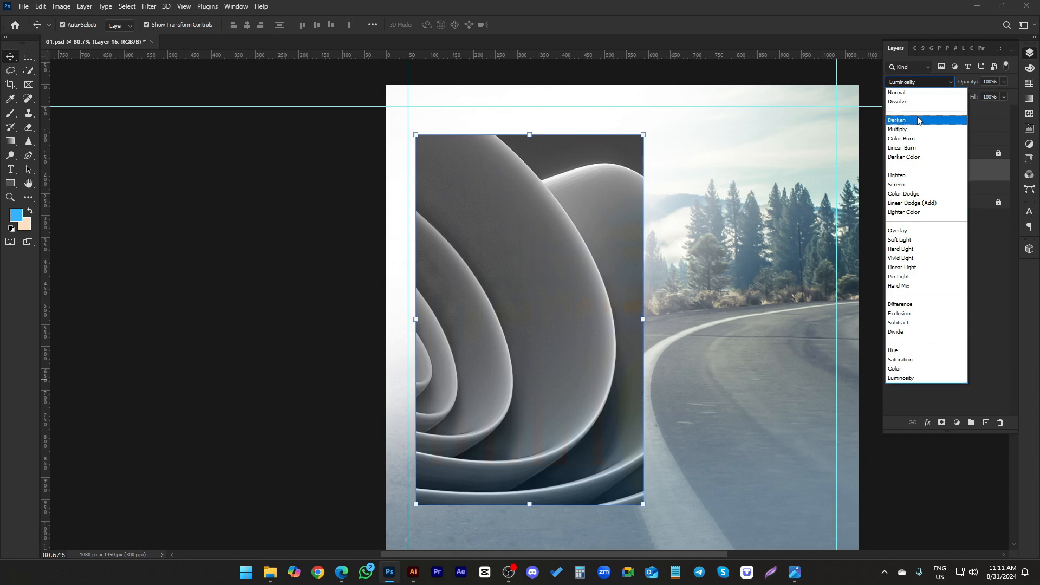
left_click(898, 93)
left_click(910, 83)
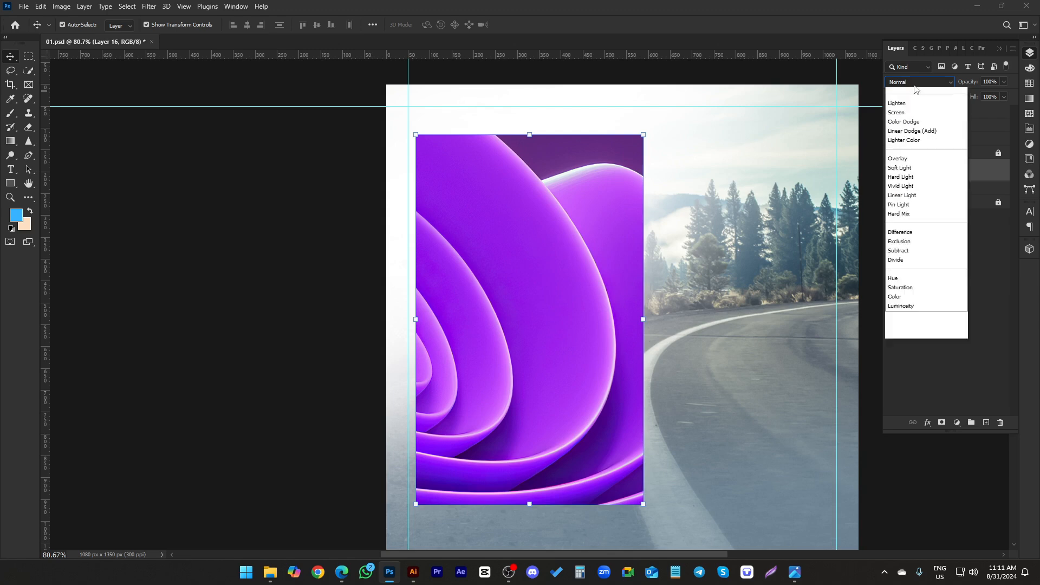
left_click(912, 93)
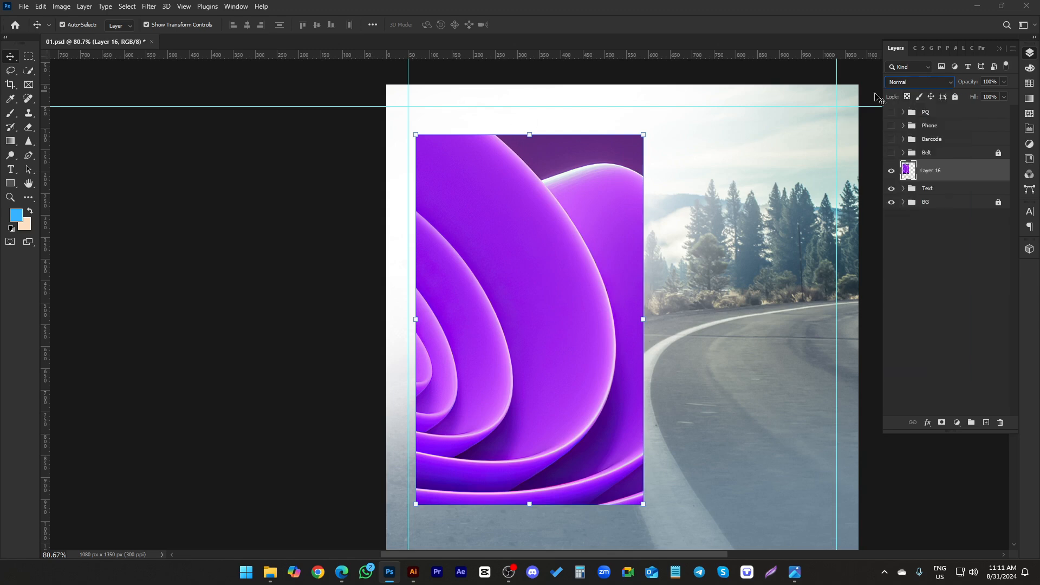
left_click(910, 82)
left_click(901, 378)
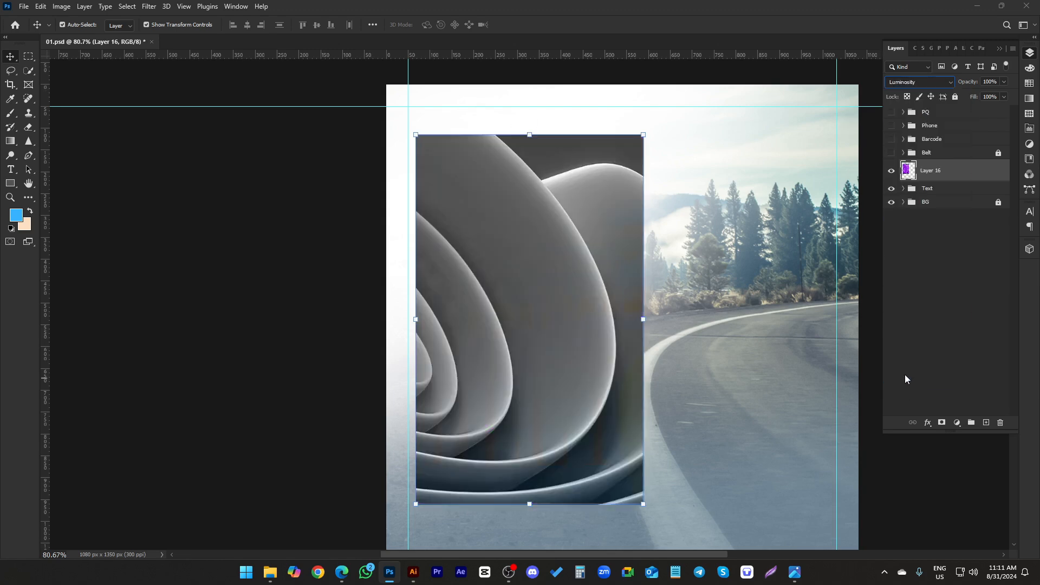
left_click(932, 256)
- Clip Layer 16 to the Text group with a clipping mask and set its opacity to 30%
left_click(927, 173)
right_click(927, 173)
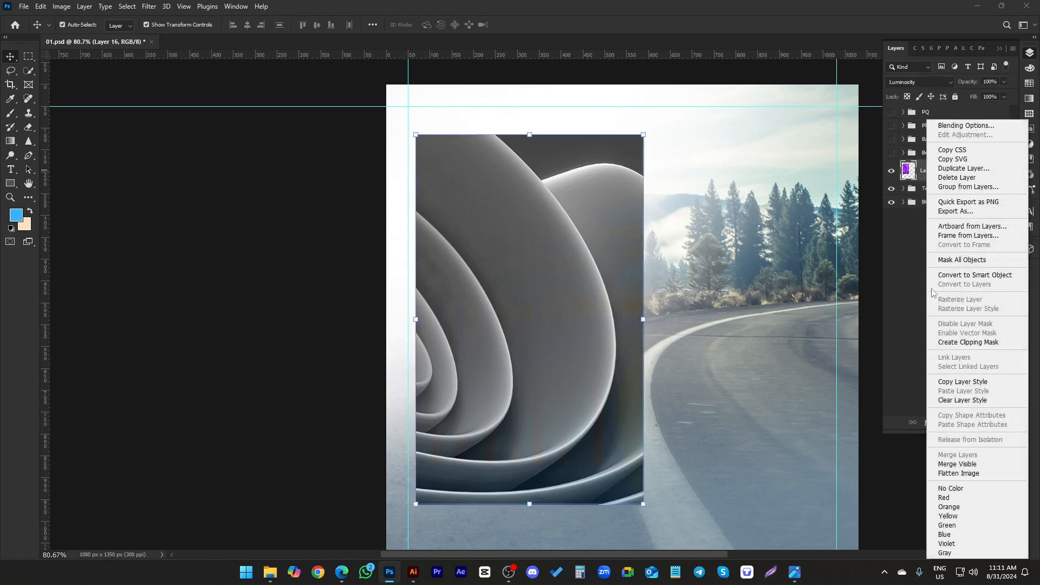
left_click(945, 335)
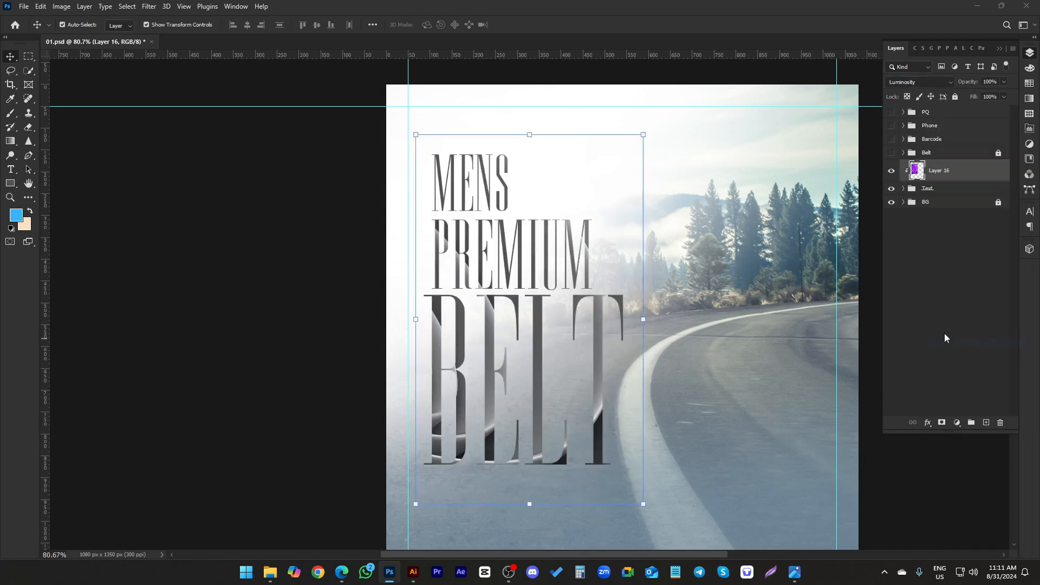
left_click(995, 82)
type("30")
left_click(947, 259)
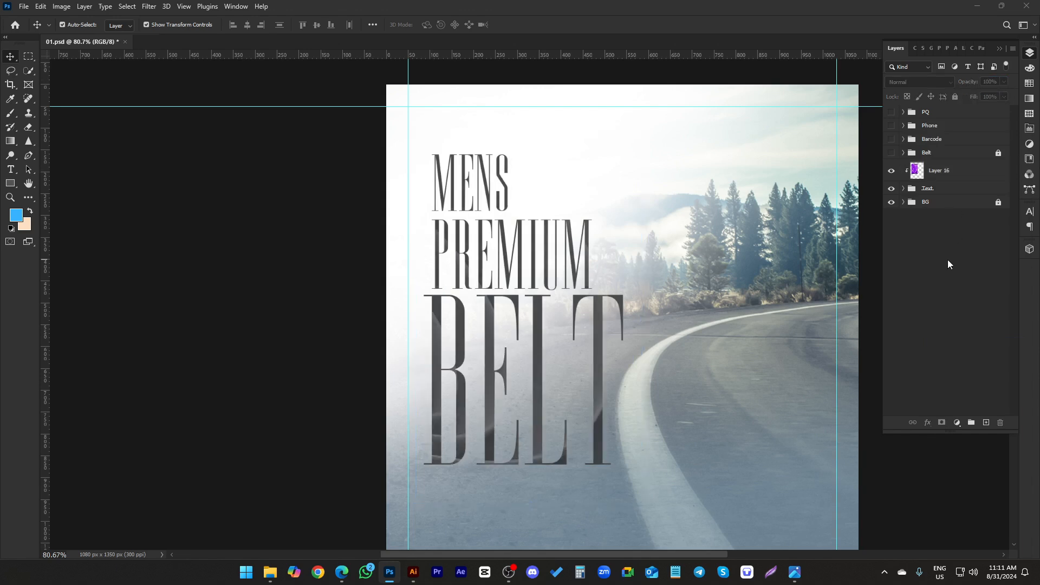
- Show the Belt group and the Barcode group, and inspect the barcode, tagline and website text up close
left_click(892, 153)
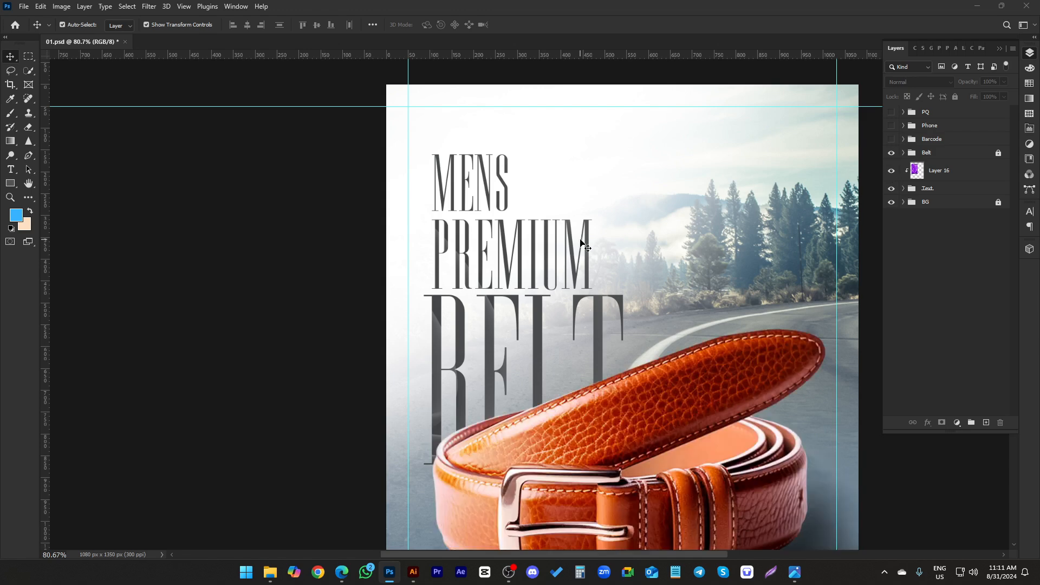
scroll(581, 244, "down", 6)
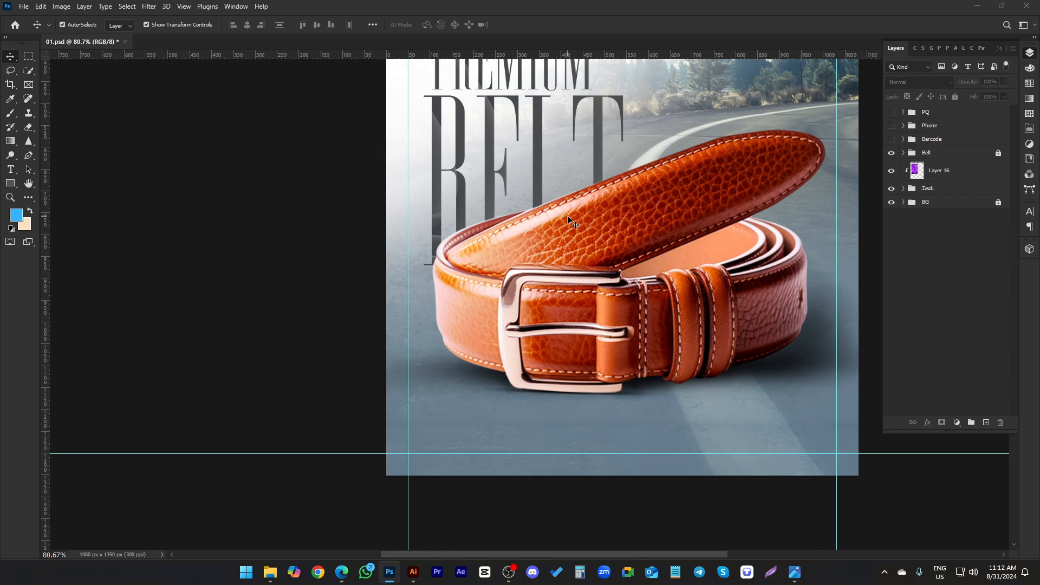
left_click(892, 139)
scroll(461, 437, "up", 10)
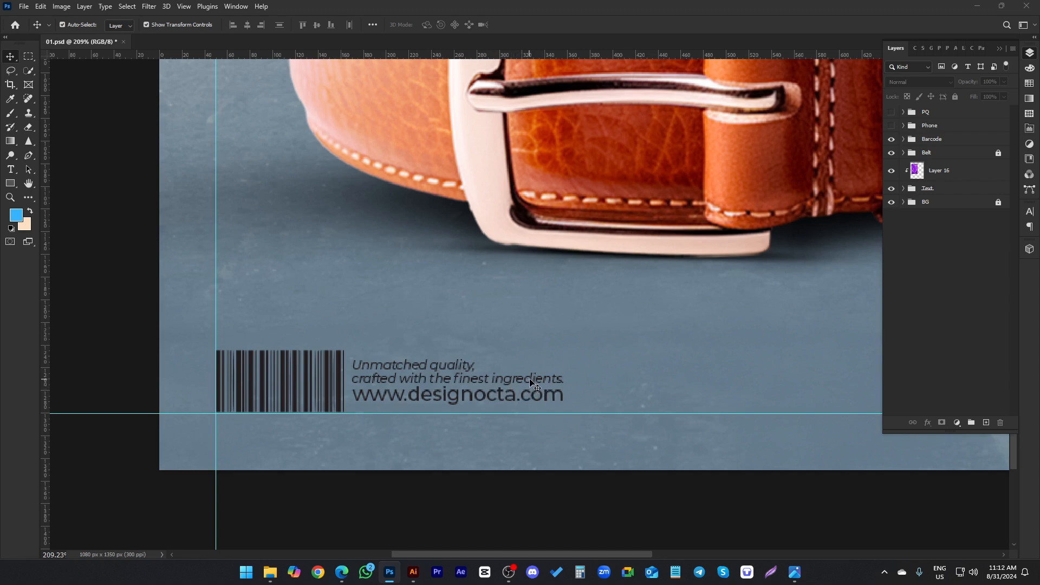
scroll(512, 388, "down", 3)
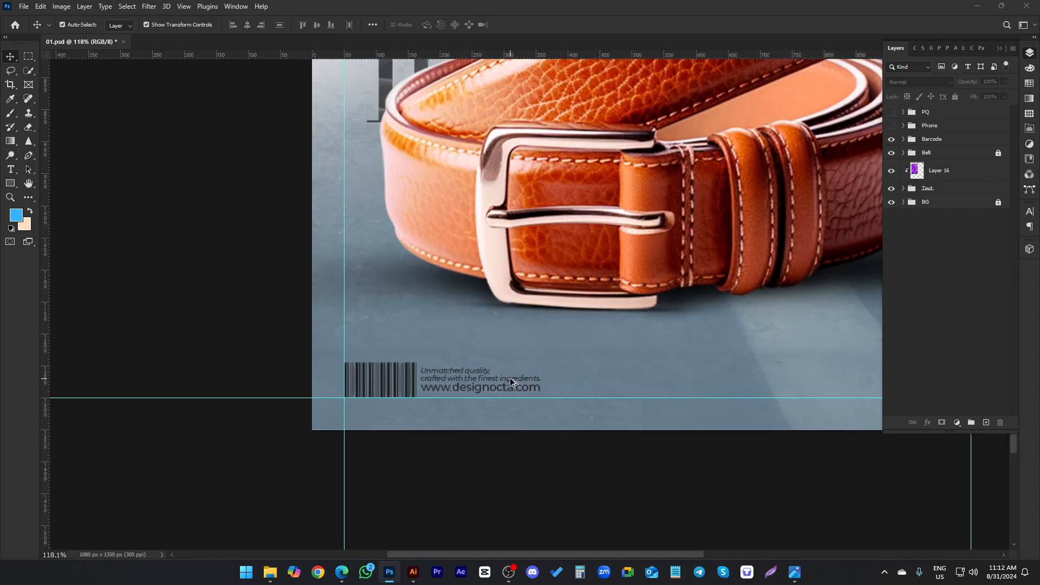
- Show the Phone contact group and the PQ group with the Premium Quality mark, and bring the whole ad into view
left_click(892, 125)
scroll(759, 382, "up", 4)
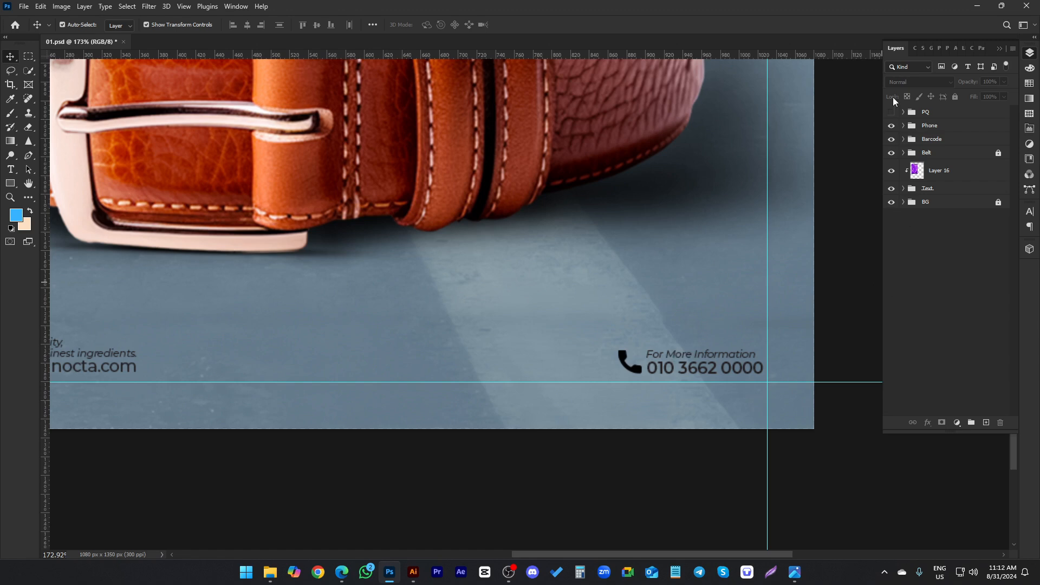
left_click(891, 111)
scroll(449, 310, "down", 5)
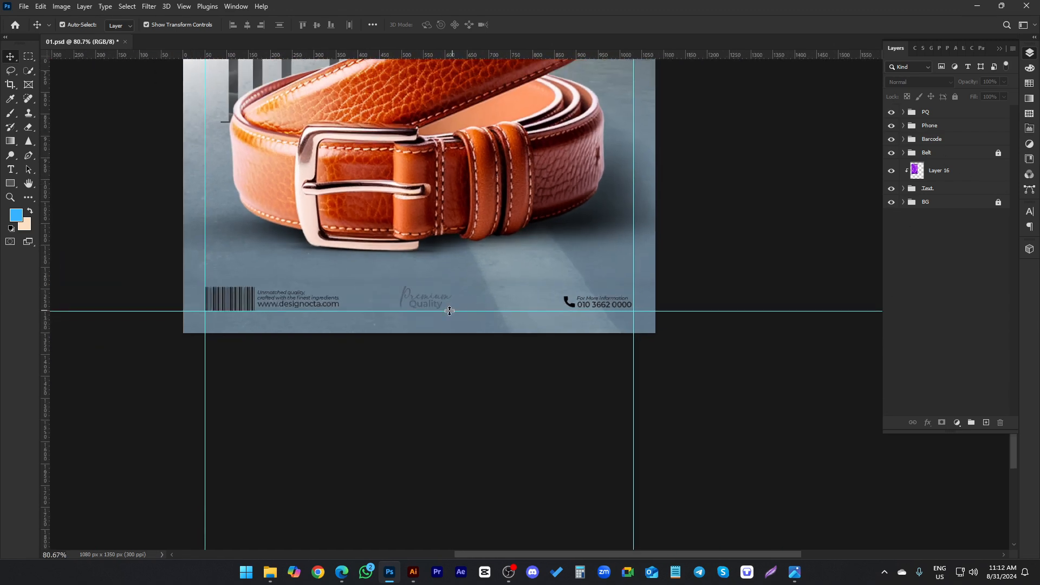
scroll(450, 310, "down", 3)
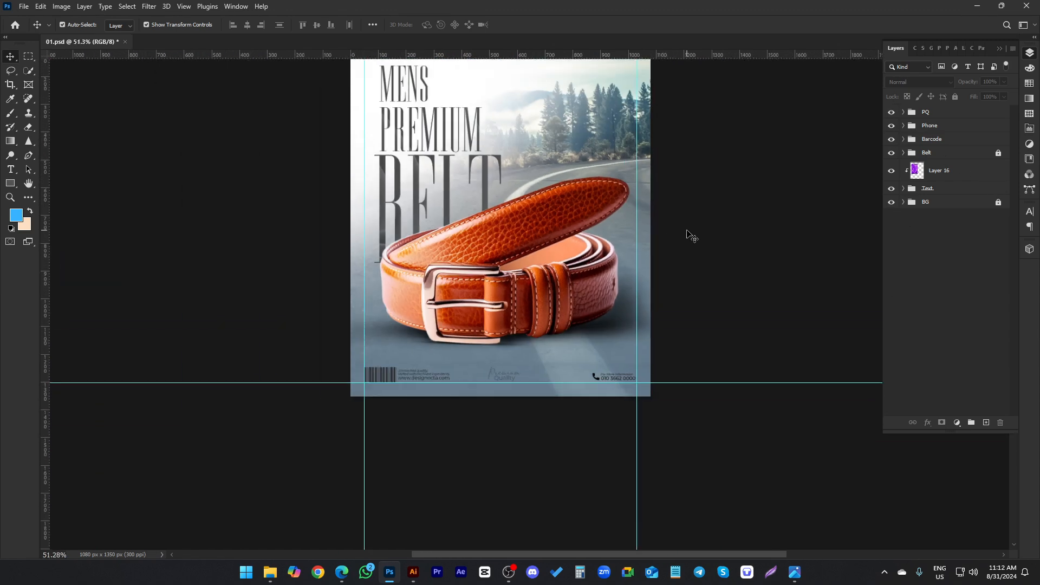
scroll(813, 158, "up", 3)
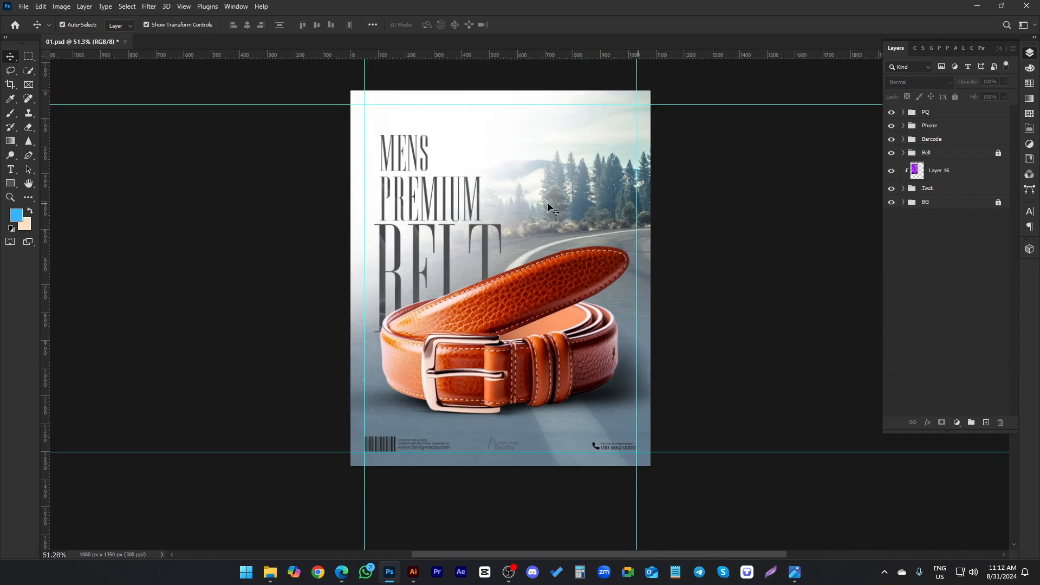
scroll(433, 218, "up", 1)
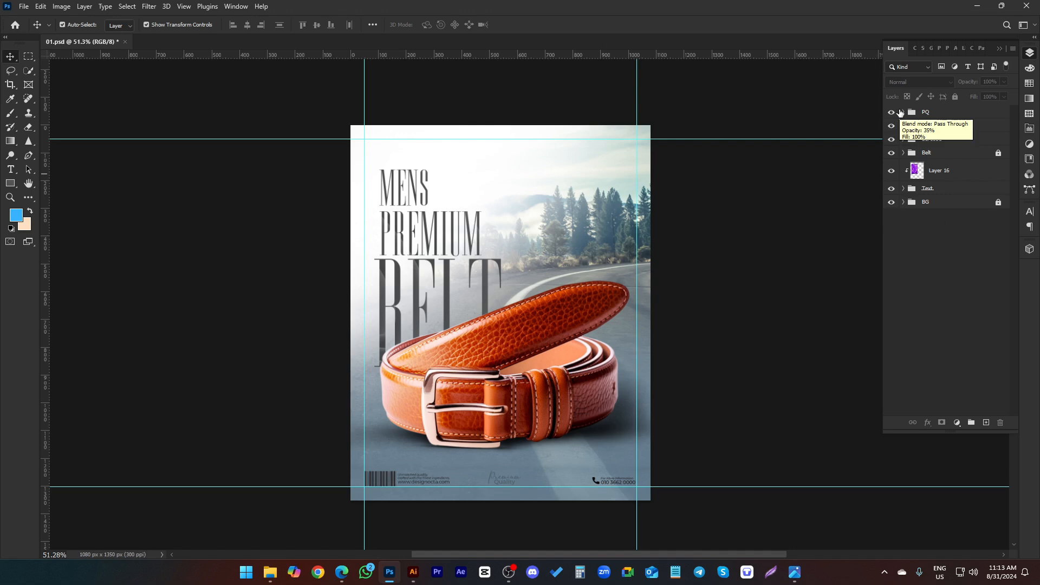
- Select the PQ group, and hide and reshow the Phone, Barcode and Belt groups one at a time to review their content
left_click(937, 111)
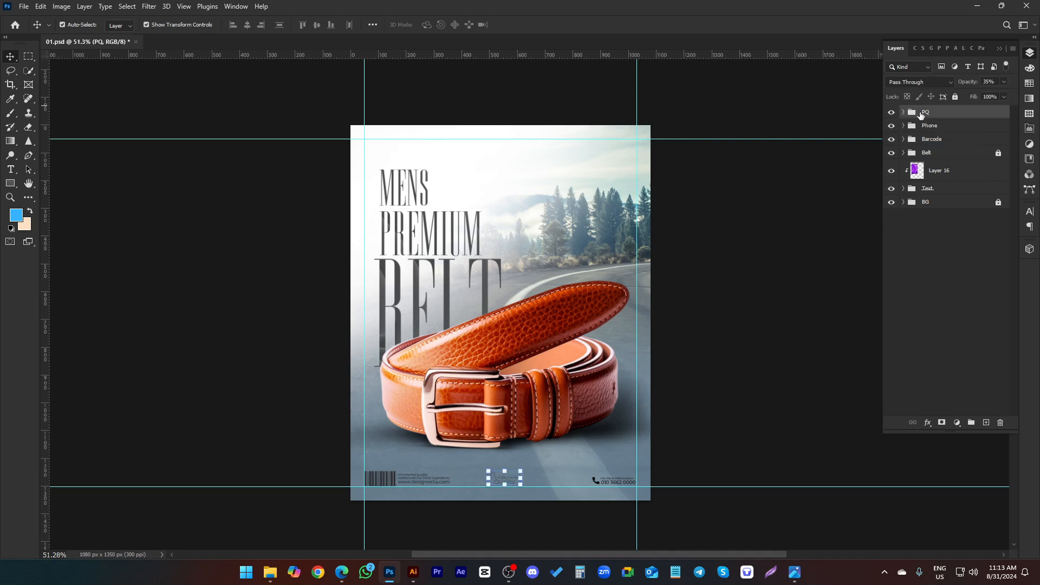
left_click(892, 126)
left_click(891, 126)
left_click(891, 139)
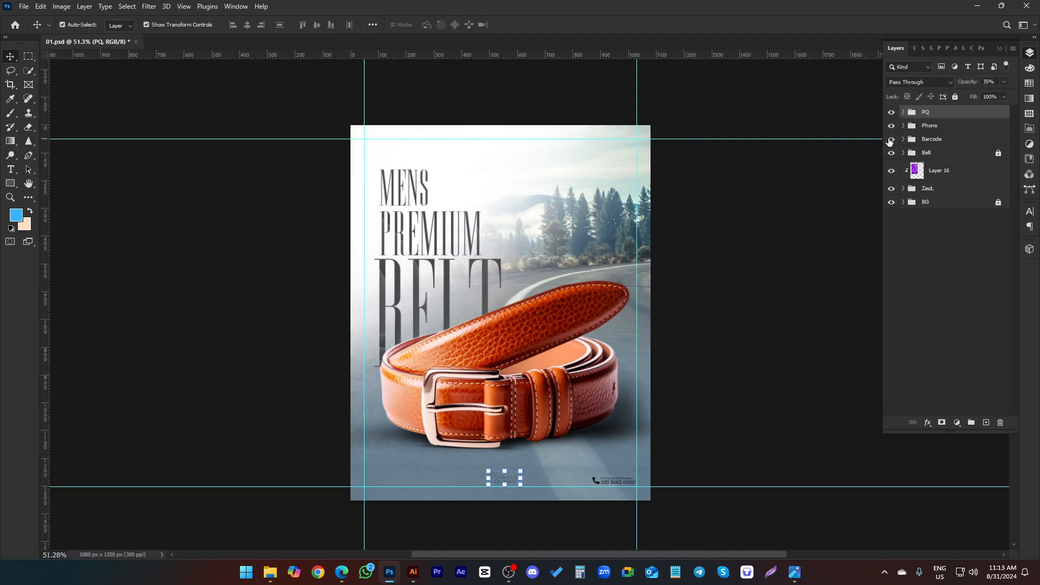
left_click(892, 140)
left_click(891, 153)
left_click(892, 153)
- Hide and reshow Layer 16, the Text group and the BG group one at a time, and leave no layer selected
left_click(891, 170)
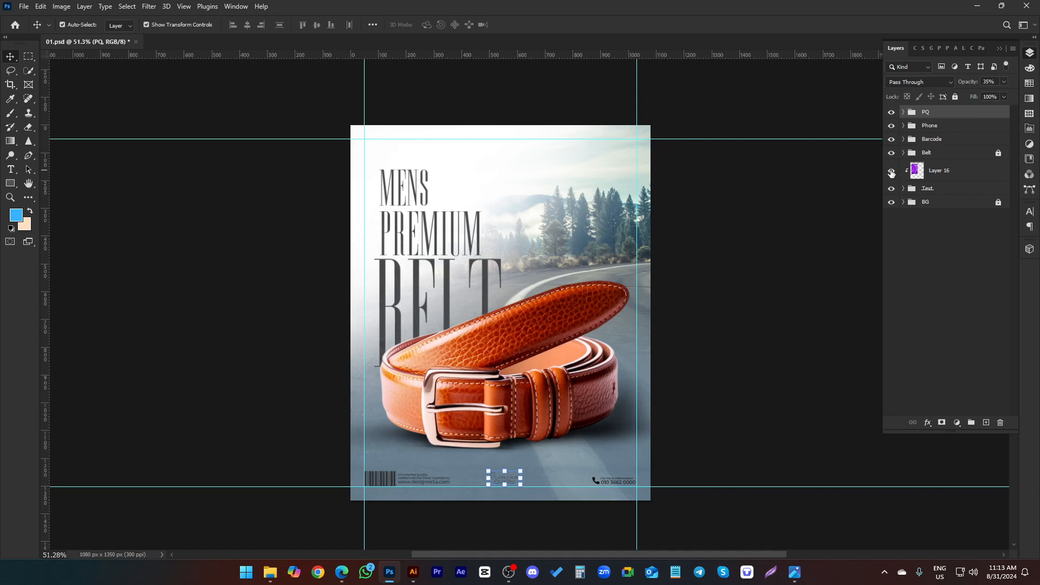
left_click(892, 170)
left_click(892, 188)
left_click(891, 188)
left_click(891, 202)
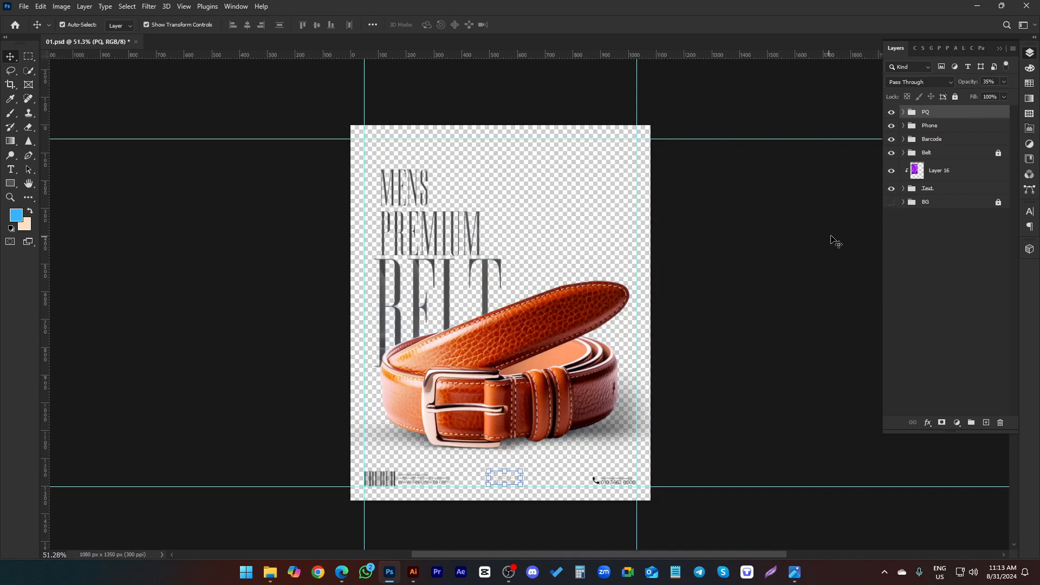
left_click(892, 202)
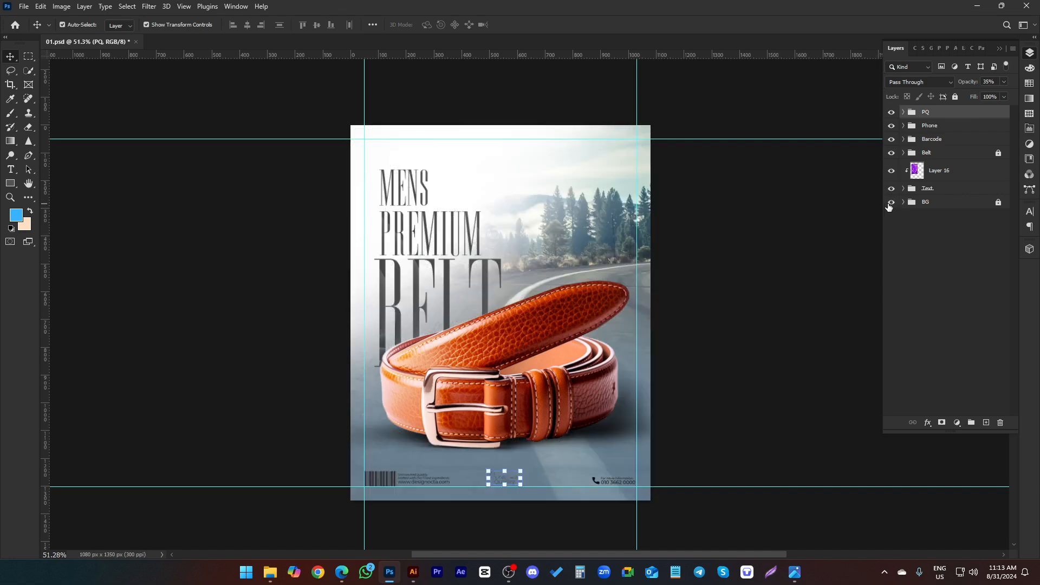
left_click(769, 263)
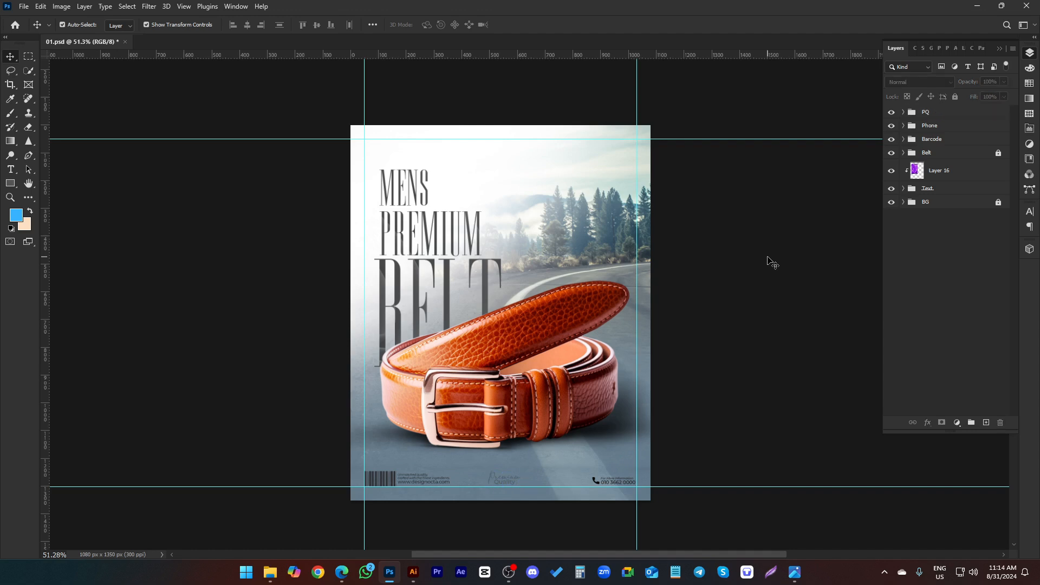